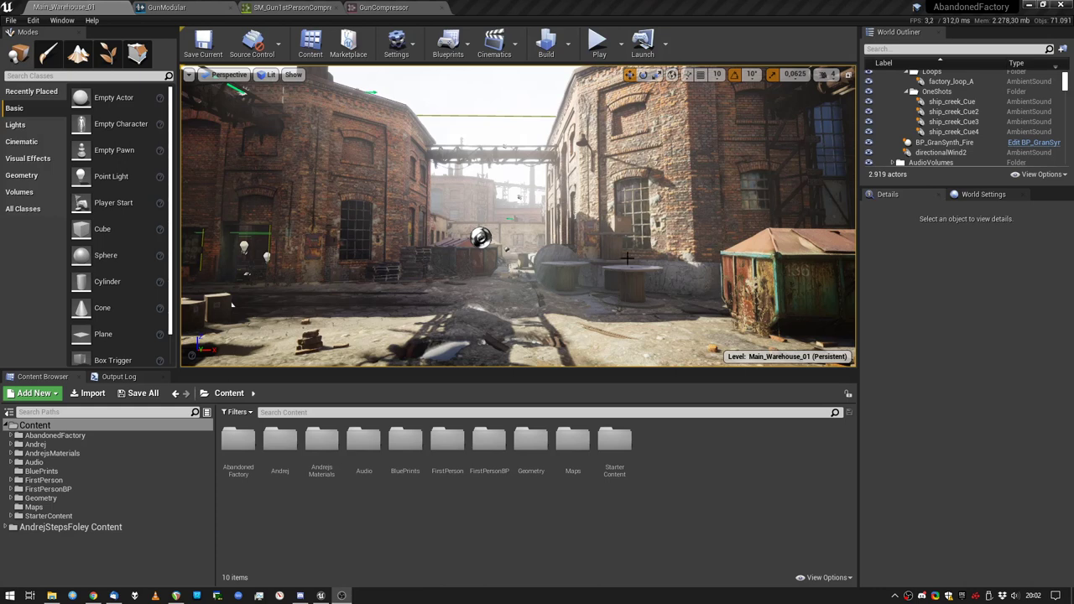
# - Review the built-in audio plugins and whether they are enabled, including Spatialization, Steam Audio and Synthesis and DSP Effects
pyautogui.click(408, 53)
pyautogui.click(412, 104)
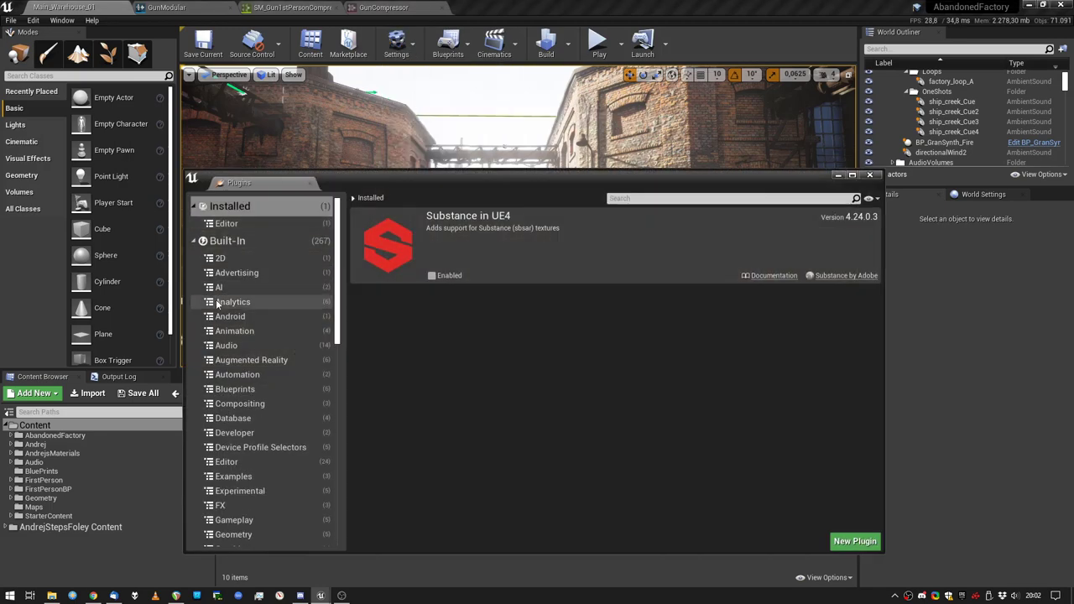
pyautogui.click(227, 345)
pyautogui.moveTo(878, 252); pyautogui.dragTo(873, 495)
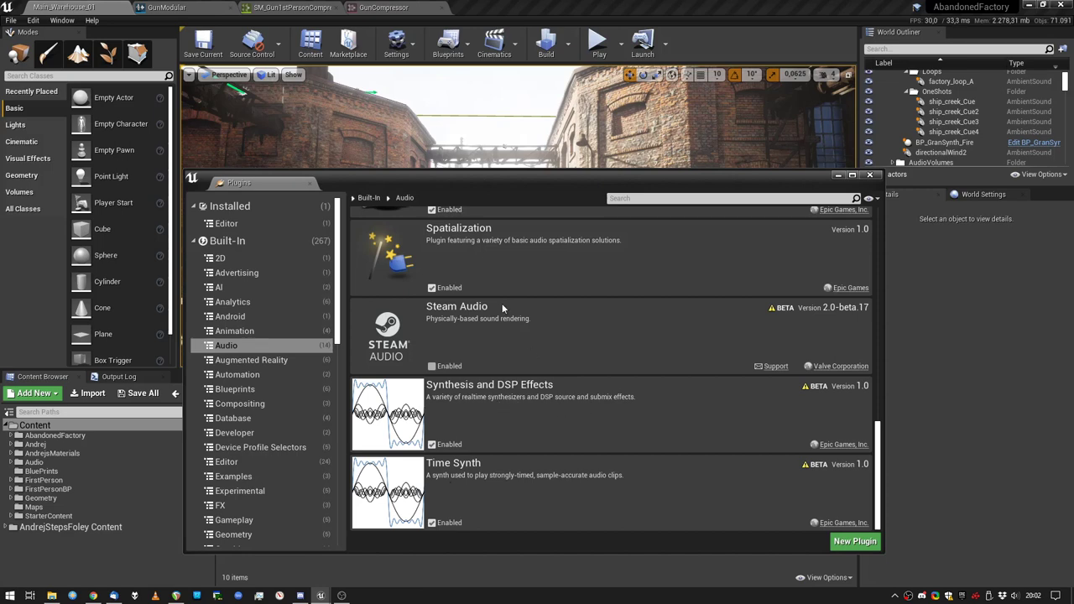
pyautogui.scroll(3, 508, 352)
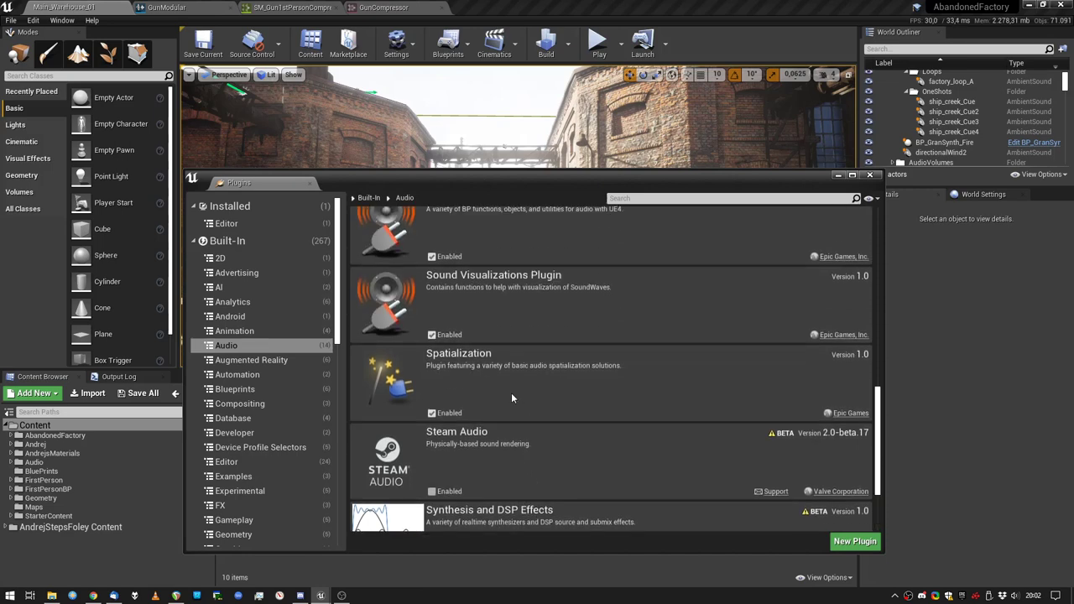
pyautogui.click(871, 176)
# - Check the GunModular cue's submix setting and start recording the engine's audio output in REAPER
pyautogui.click(166, 8)
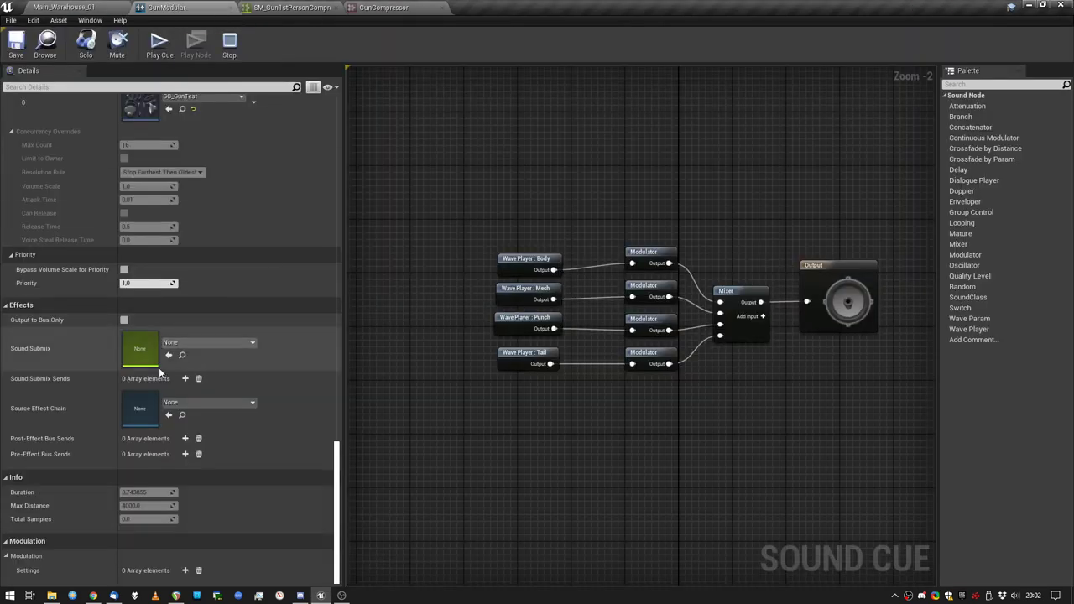
pyautogui.click(67, 7)
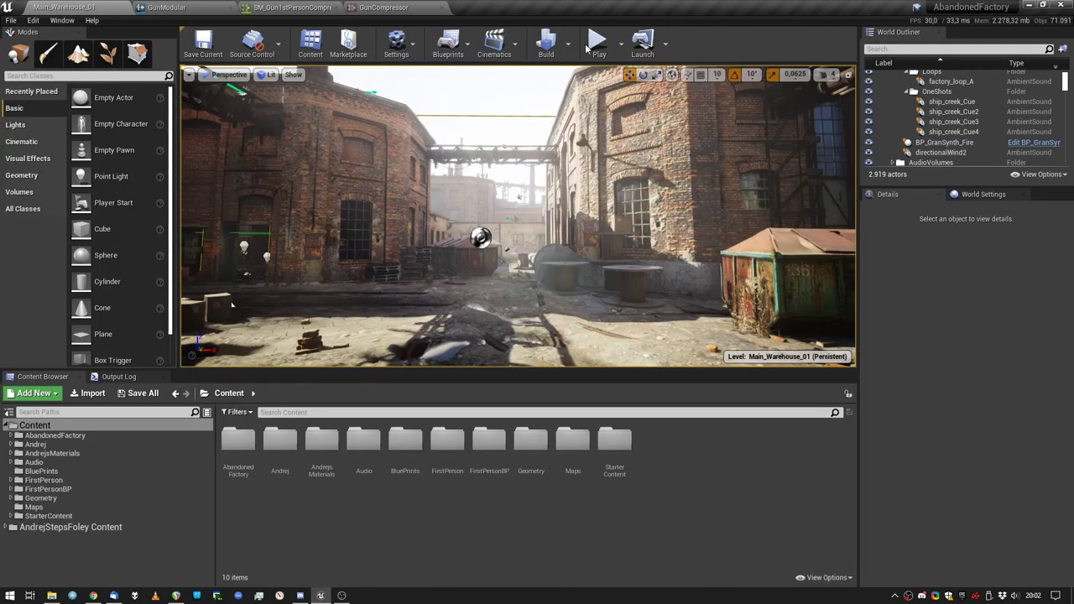
pyautogui.hotkey('alt', 'Tab')
pyautogui.hotkey('ctrl', 'r')
pyautogui.hotkey('alt', 'Tab')
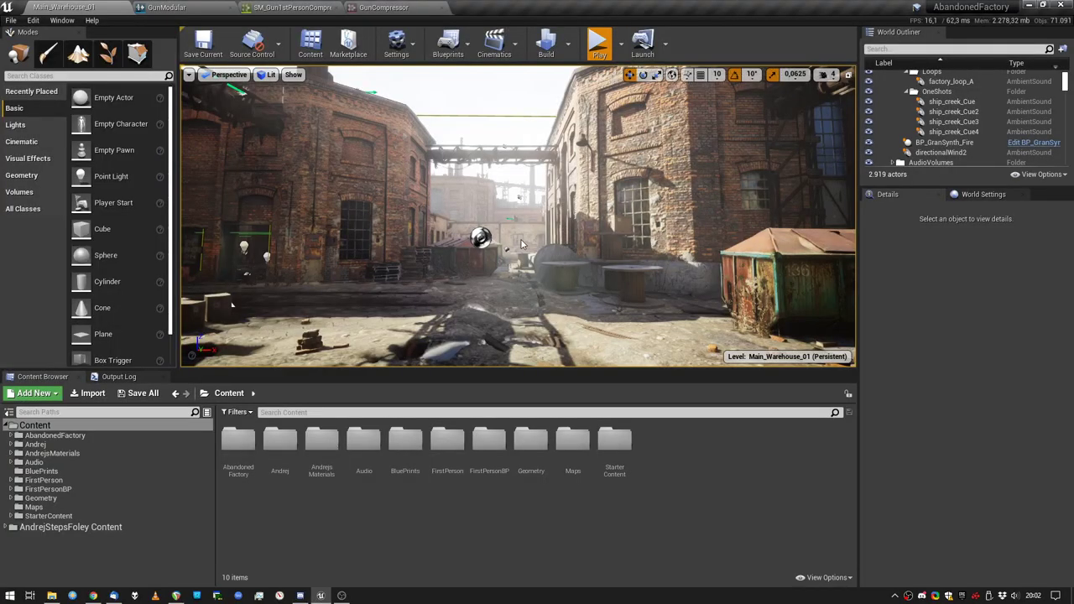
# - Play the Main_Warehouse_01 level, fire single shots and bursts into the sky, and stop playing
pyautogui.hotkey('alt', 'p')
pyautogui.click(519, 216)
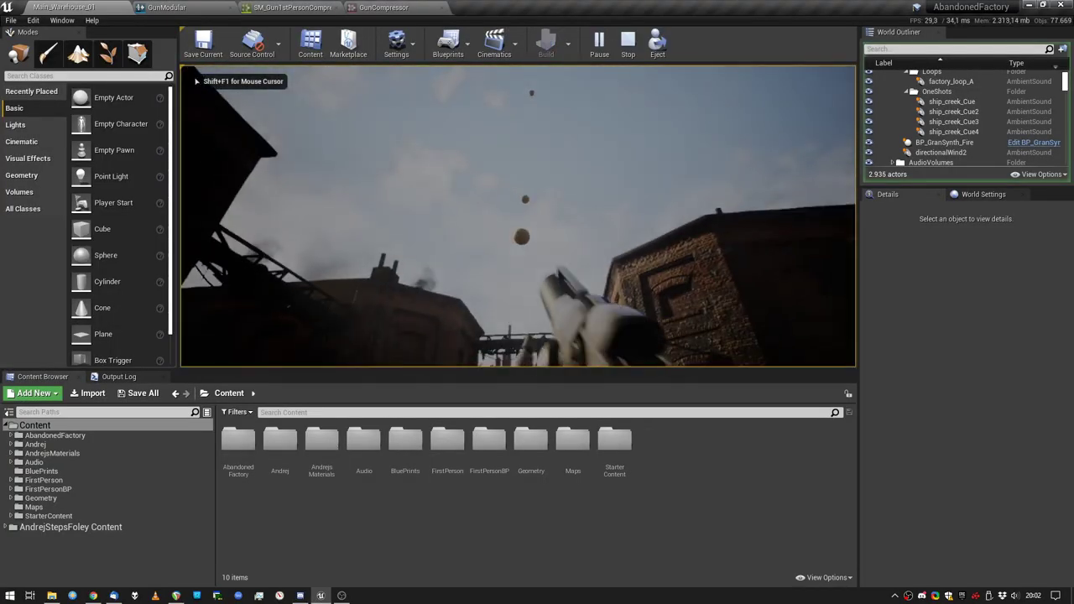
pyautogui.click(519, 217)
pyautogui.click(519, 217)
pyautogui.click(519, 216)
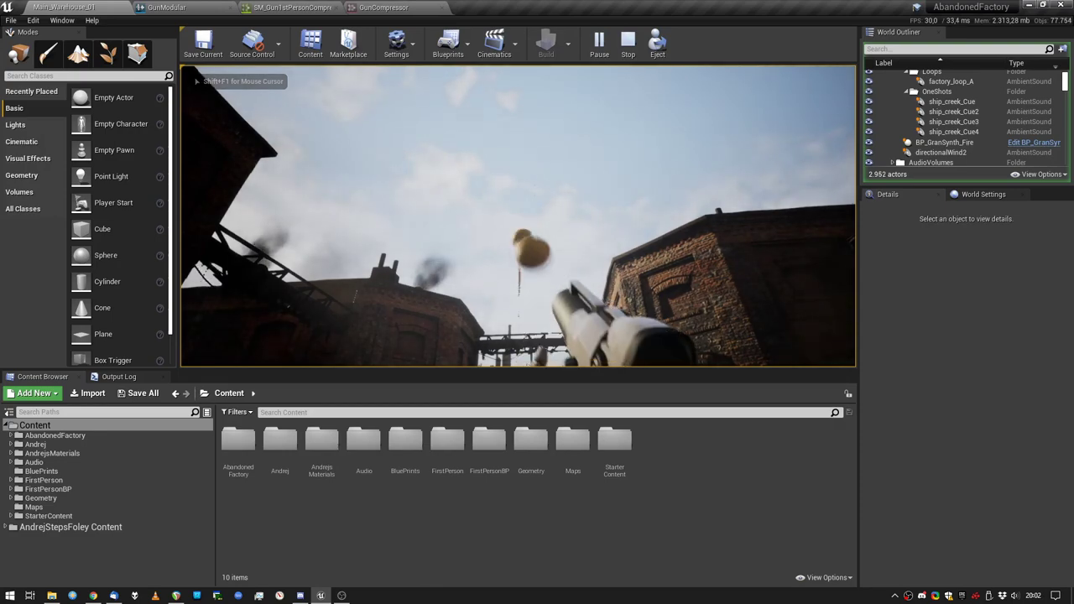
pyautogui.click(518, 215)
pyautogui.press('Escape')
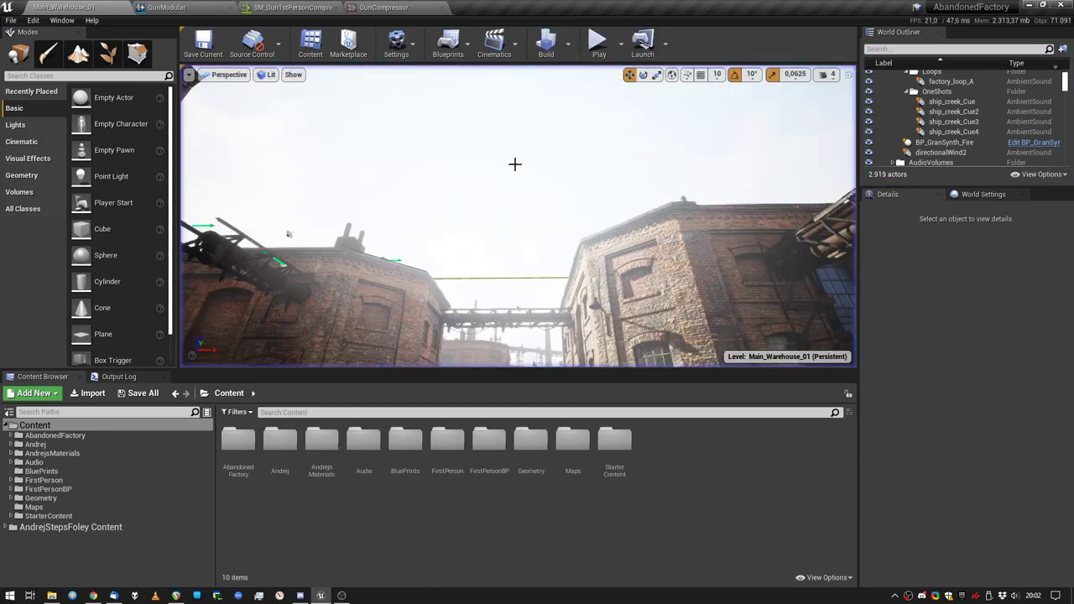
# - Stop the recording in REAPER and play back the gunshots recorded without the submix
pyautogui.hotkey('alt', 'Tab')
pyautogui.press('space')
pyautogui.scroll(3, 449, 231)
pyautogui.keyDown('ctrl'); pyautogui.scroll(3, 448, 231); pyautogui.keyUp('ctrl')
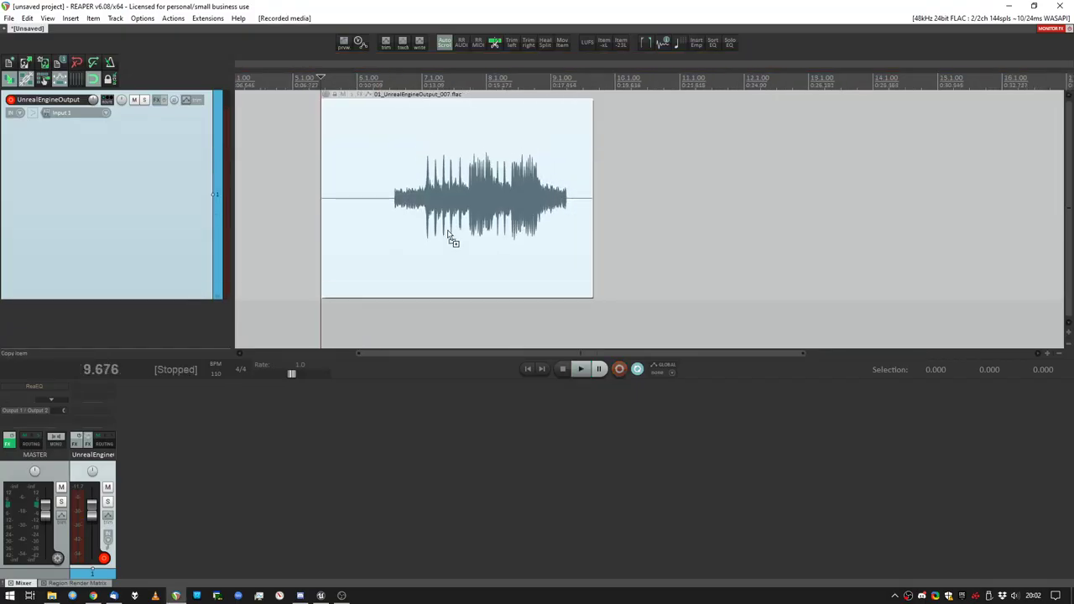
pyautogui.click(425, 308)
pyautogui.press('space')
pyautogui.scroll(3, 438, 294)
pyautogui.click(525, 84)
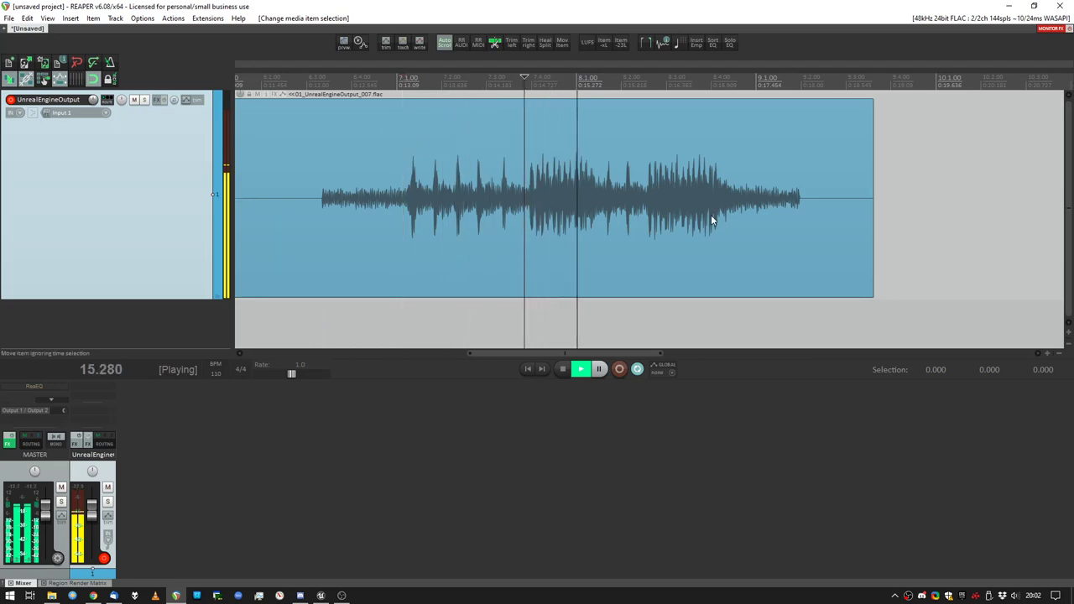
pyautogui.press('space')
pyautogui.scroll(3, 711, 215)
pyautogui.scroll(-5, 638, 185)
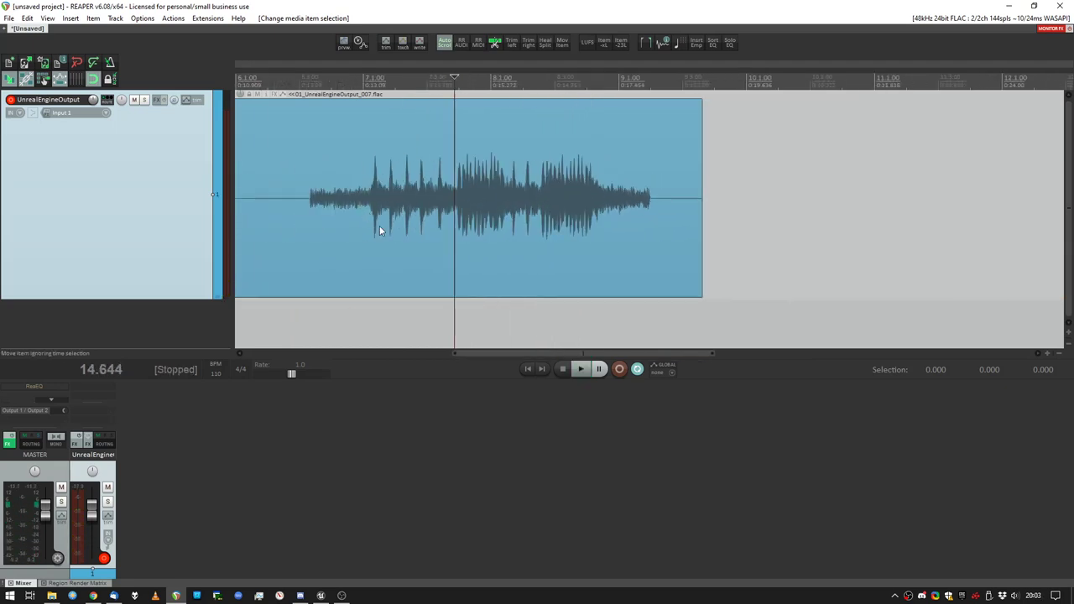
# - Return to Unreal Editor and assign SM_Gun1stPersonCompressor as the GunModular cue's sound submix
pyautogui.click(321, 596)
pyautogui.moveTo(442, 204); pyautogui.dragTo(457, 294, button='right')
pyautogui.click(172, 7)
pyautogui.click(178, 343)
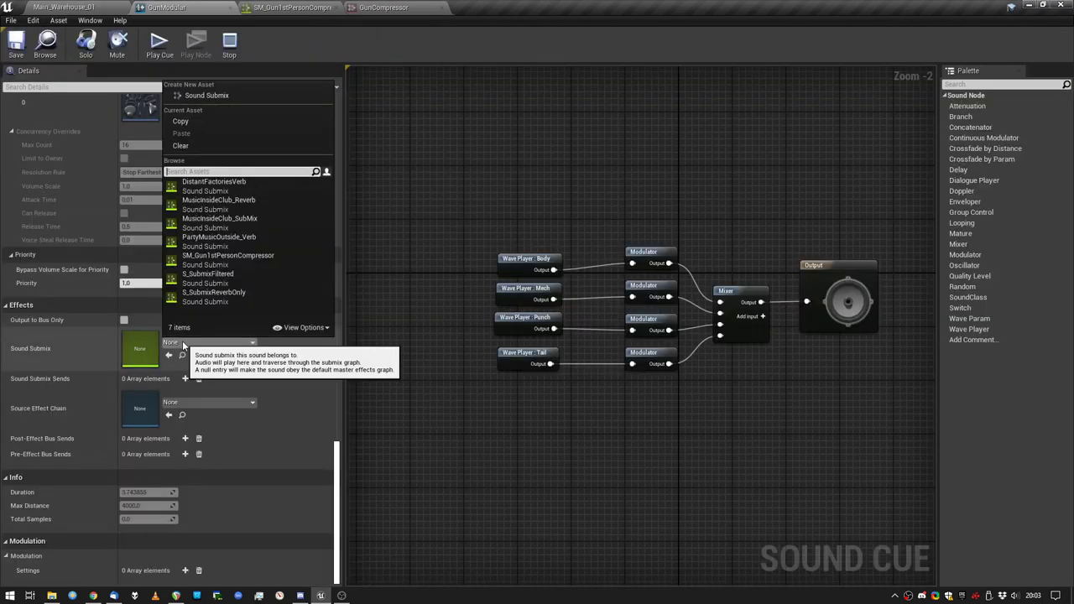
pyautogui.write('gun')
pyautogui.press('Down')
pyautogui.press('Return')
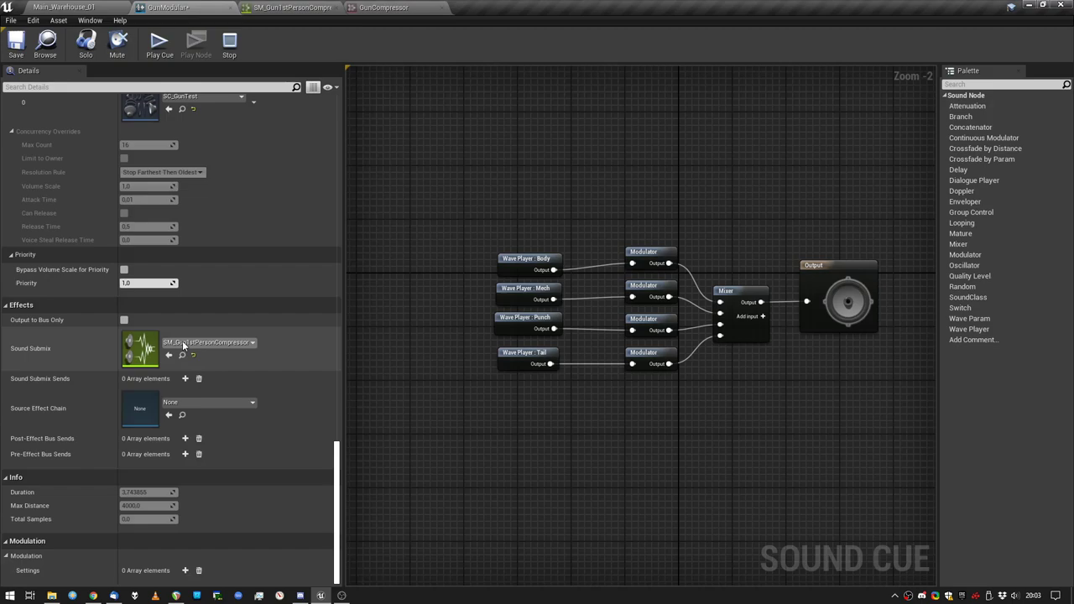
# - Start a new REAPER recording of the engine output for the gun with the compressor submix
pyautogui.click(111, 7)
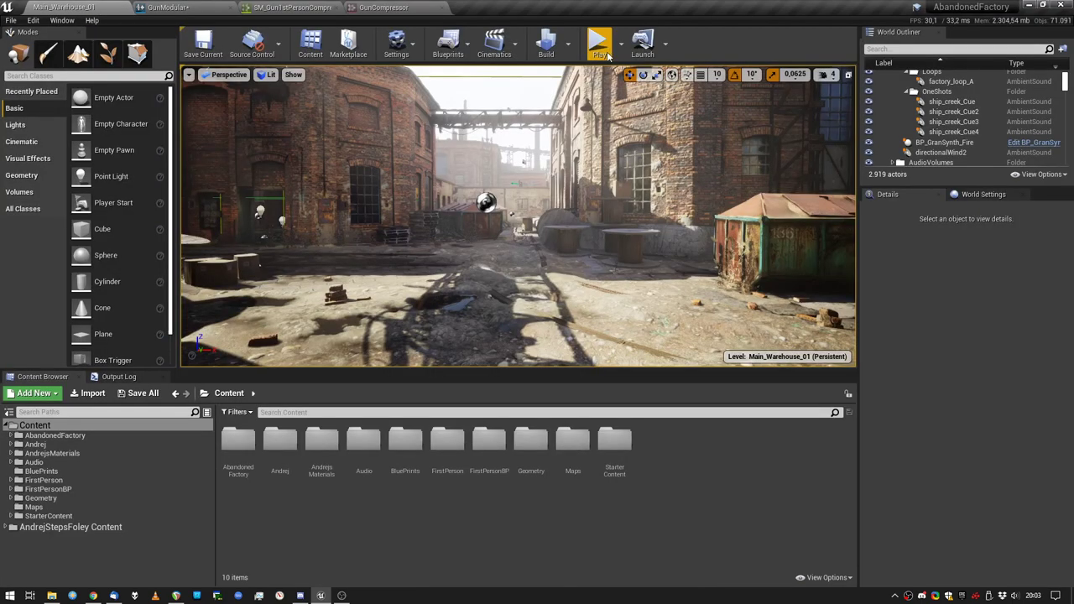
pyautogui.hotkey('alt', 'Tab')
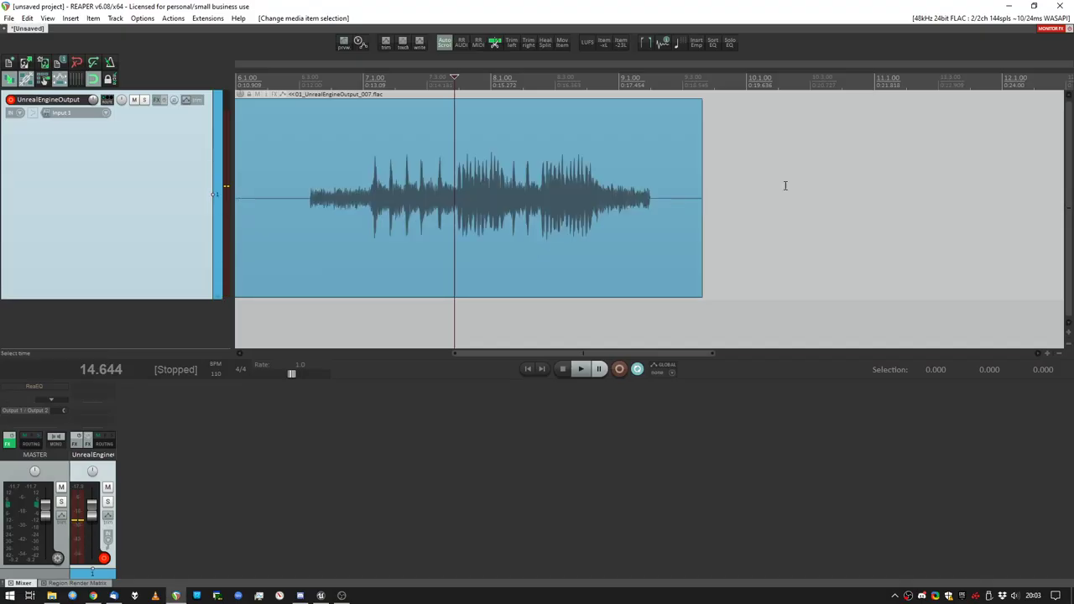
pyautogui.hotkey('alt', 'Tab')
# - Play the level again in Unreal Editor and fire single shots and bursts into the sky
pyautogui.click(649, 259)
pyautogui.click(649, 259)
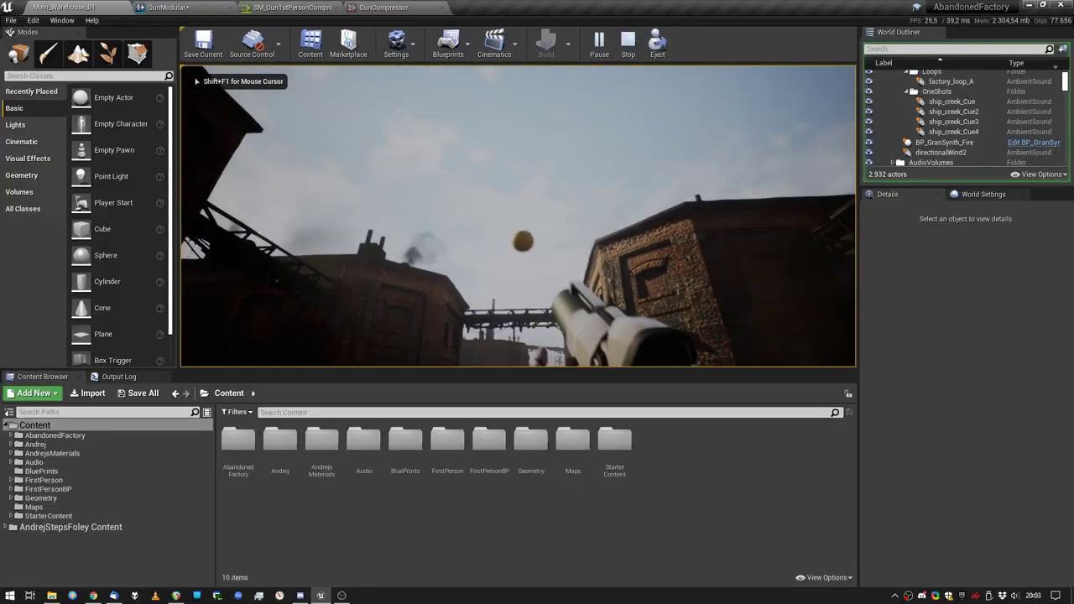
pyautogui.click(649, 259)
pyautogui.click(518, 217)
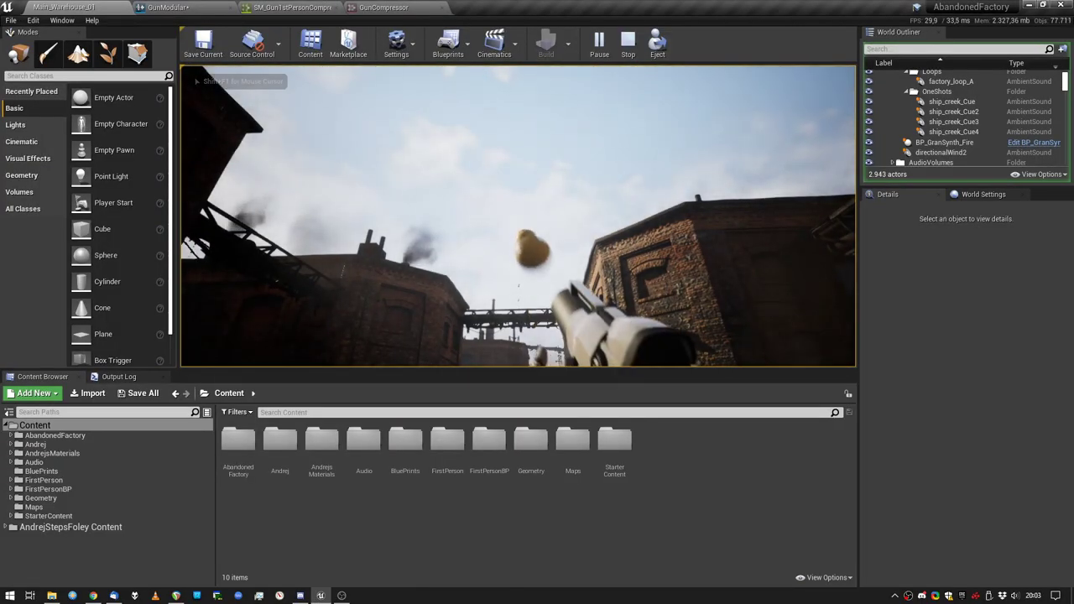
pyautogui.click(518, 217)
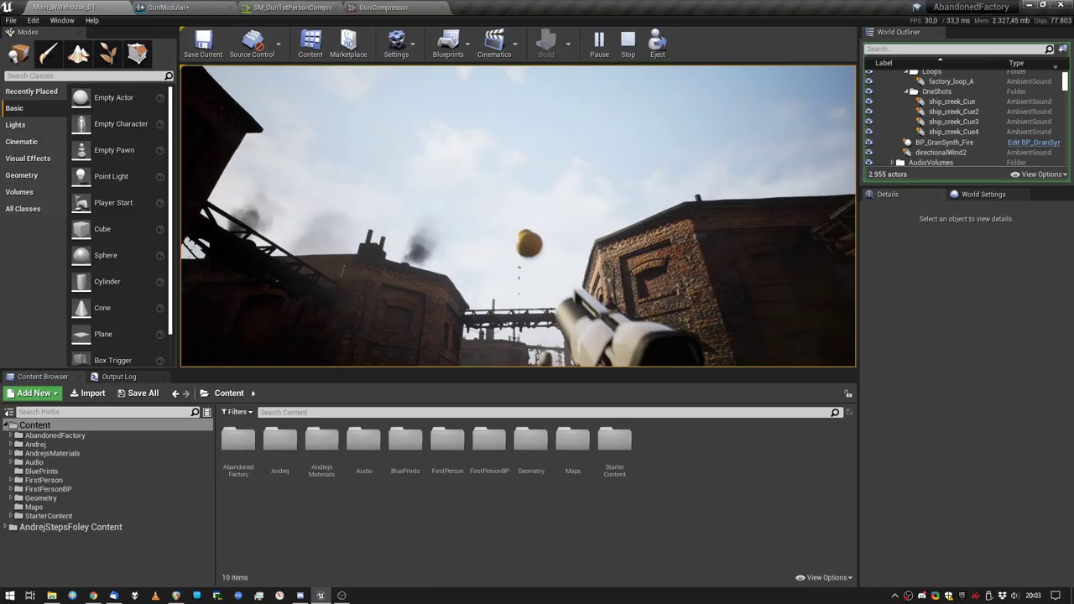
# - Stop the recording in REAPER and briefly play the new take from its middle
pyautogui.hotkey('alt', 'Tab')
pyautogui.press('space')
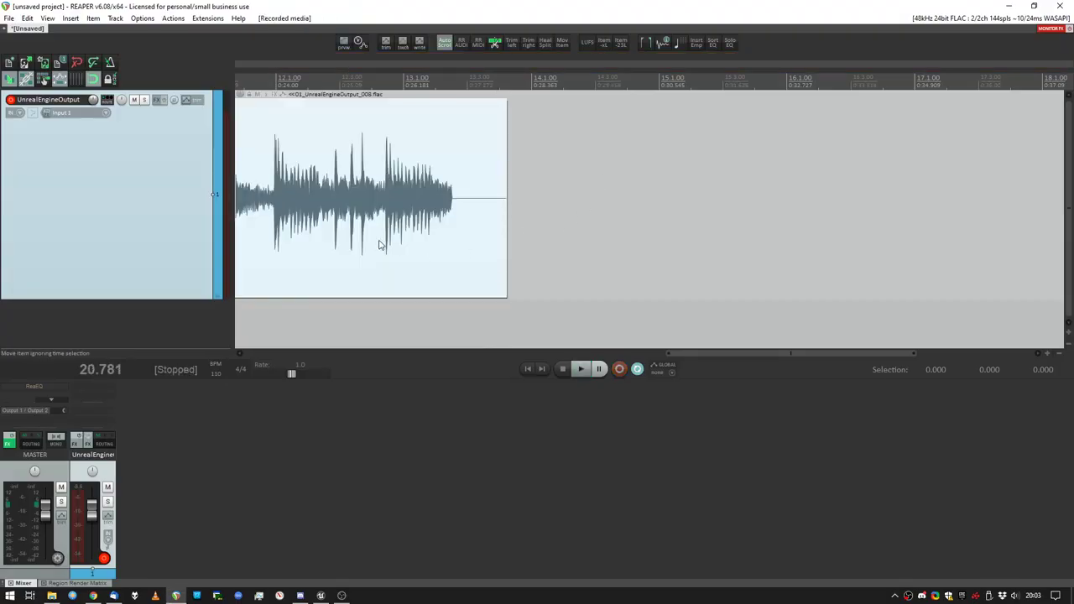
pyautogui.scroll(3, 531, 229)
pyautogui.scroll(2, 519, 220)
pyautogui.click(483, 102)
pyautogui.press('space')
pyautogui.press('space')
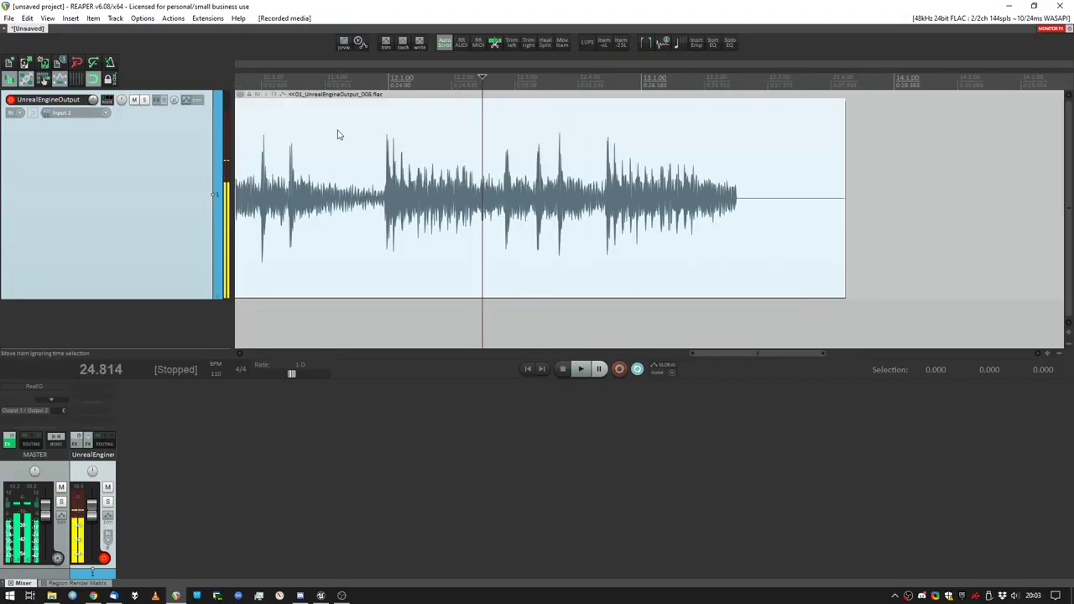
# - Examine the new take's waveform and listen to its opening single shots and the bursts that follow
pyautogui.moveTo(293, 129); pyautogui.dragTo(550, 117, button='middle')
pyautogui.click(445, 82)
pyautogui.press('space')
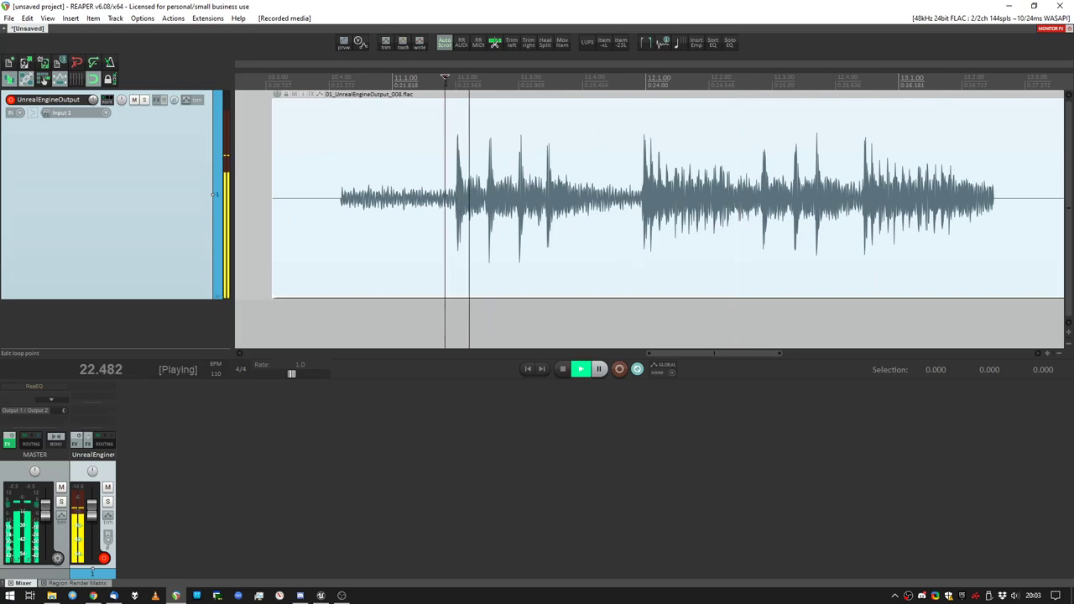
pyautogui.press('space')
pyautogui.moveTo(670, 182); pyautogui.dragTo(565, 186, button='middle')
pyautogui.scroll(2, 565, 185)
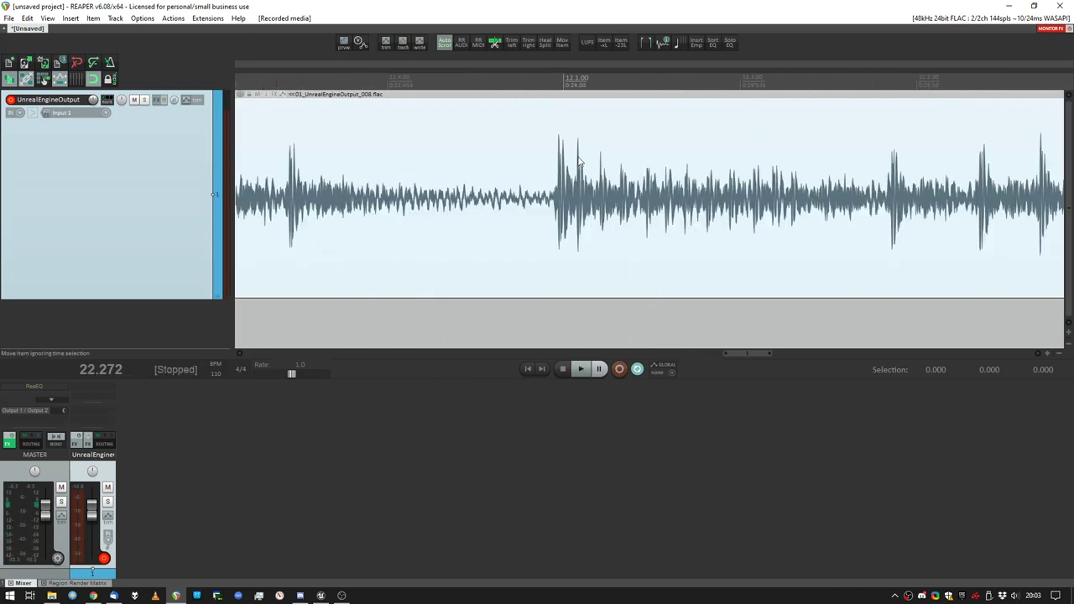
pyautogui.keyDown('ctrl'); pyautogui.scroll(2, 730, 189); pyautogui.keyUp('ctrl')
pyautogui.scroll(-3, 647, 115)
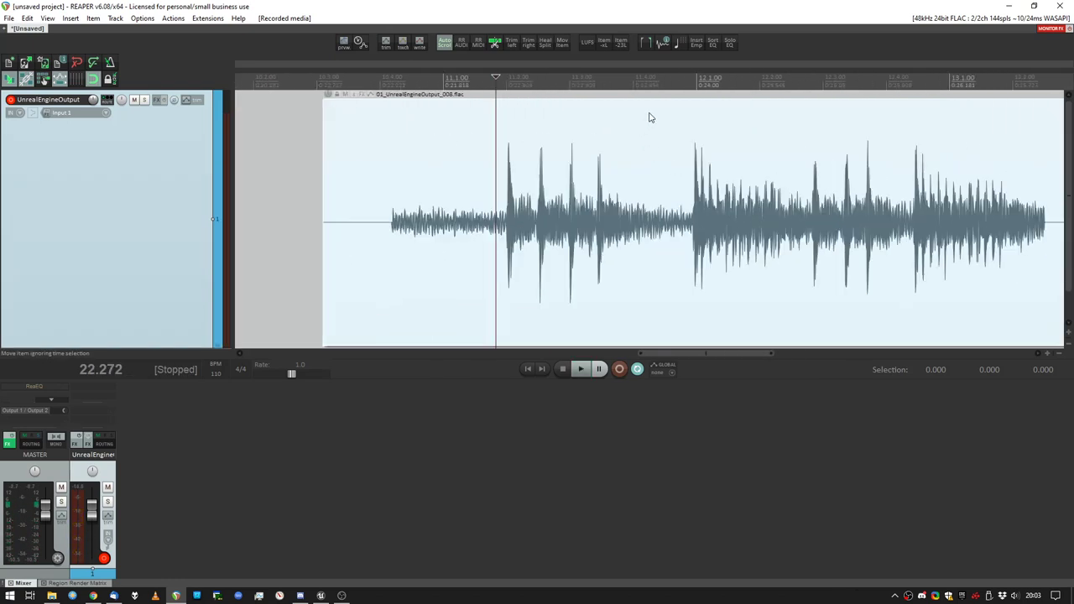
pyautogui.press('space')
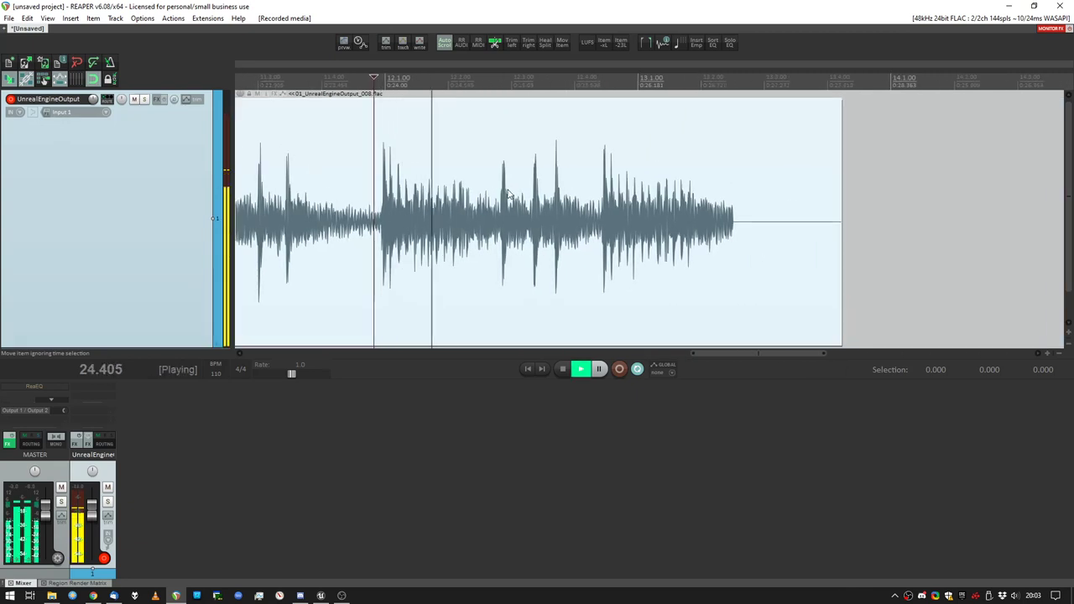
pyautogui.click(331, 78)
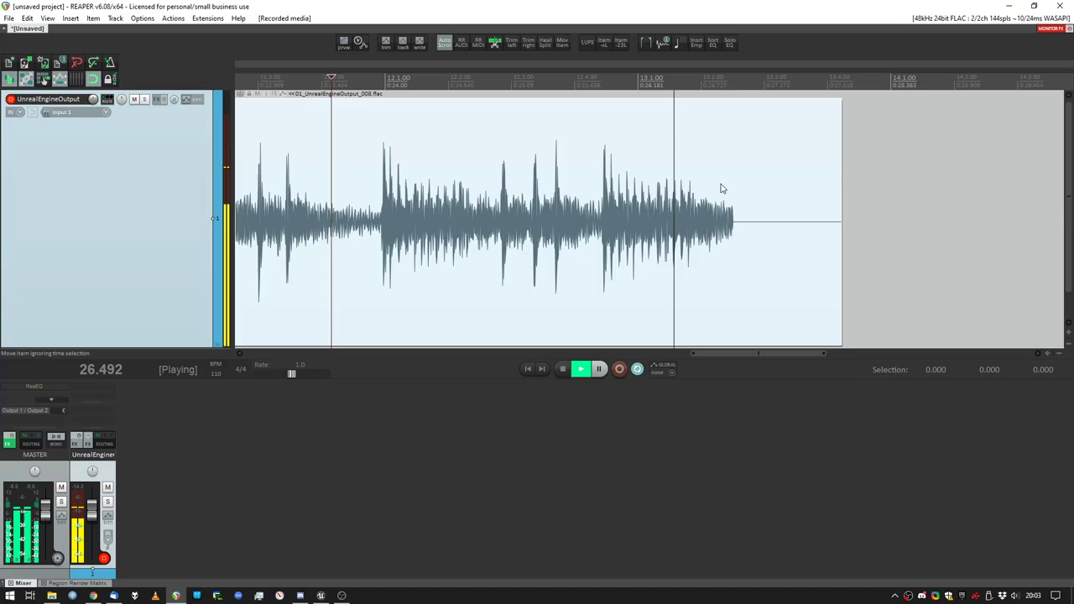
pyautogui.press('space')
# - In Unreal Editor, open the cue's assigned submix and inspect the settings of the GunCompressor preset in its effect chain
pyautogui.click(320, 595)
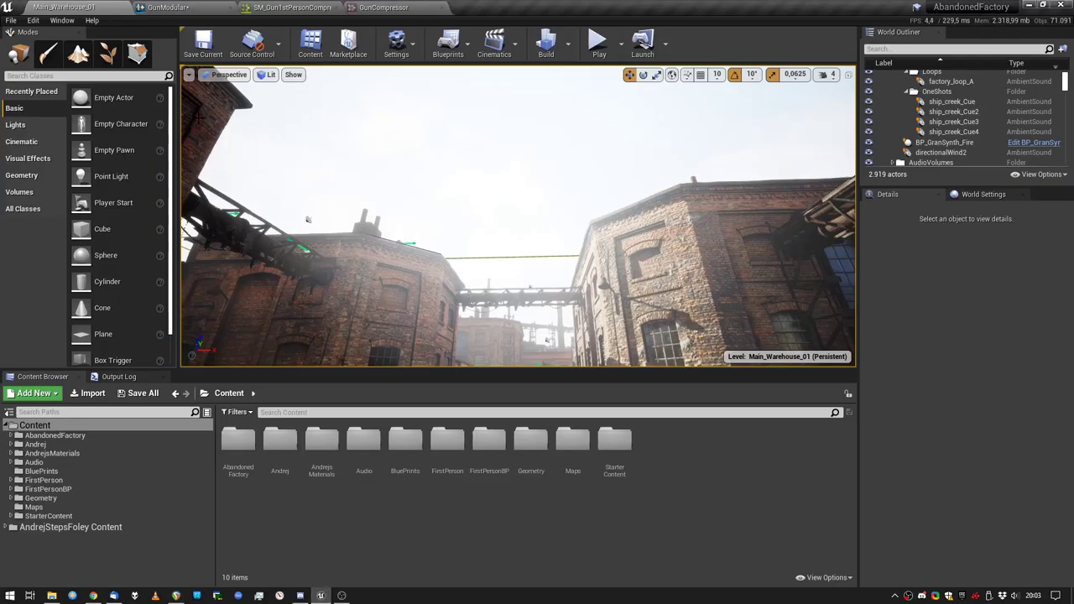
pyautogui.click(167, 6)
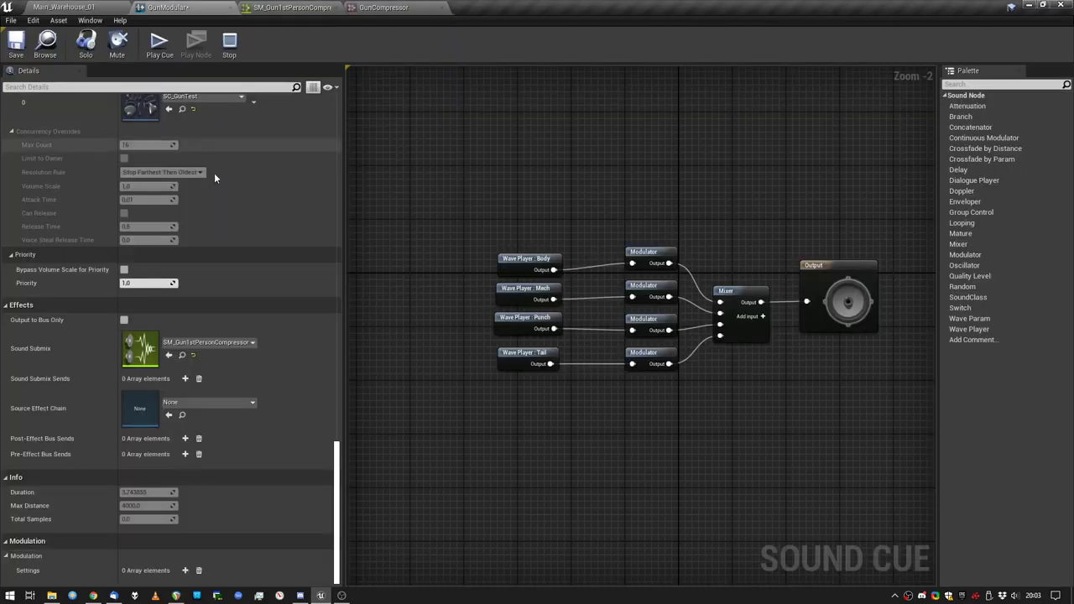
pyautogui.doubleClick(139, 344)
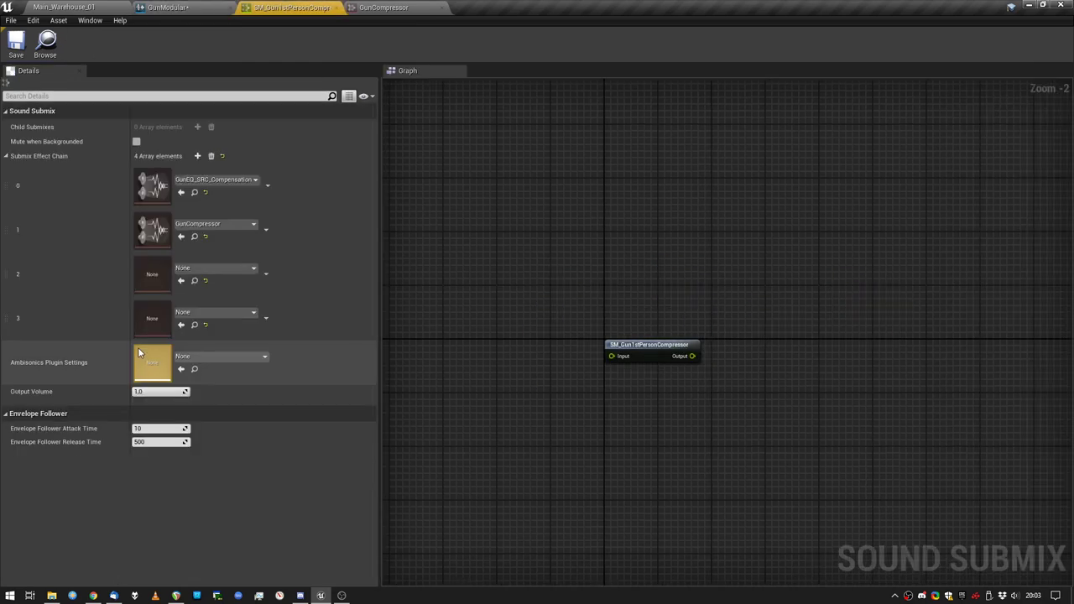
pyautogui.doubleClick(154, 230)
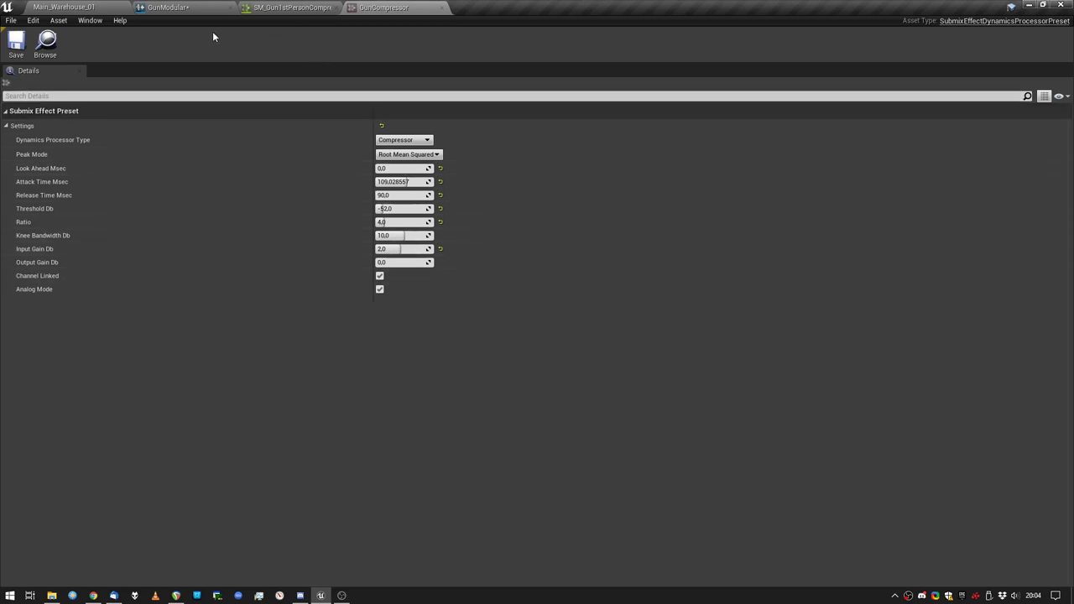
# - Review all the nodes in the GunModular cue and reopen the SM_Gun1stPersonCompressor submix
pyautogui.click(182, 10)
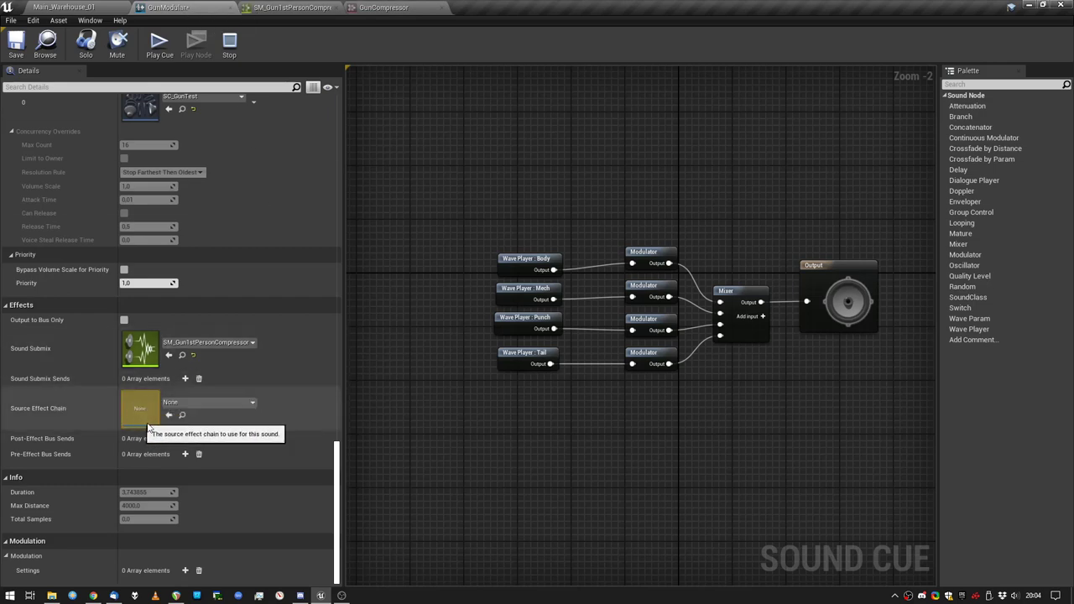
pyautogui.moveTo(448, 152); pyautogui.dragTo(816, 457)
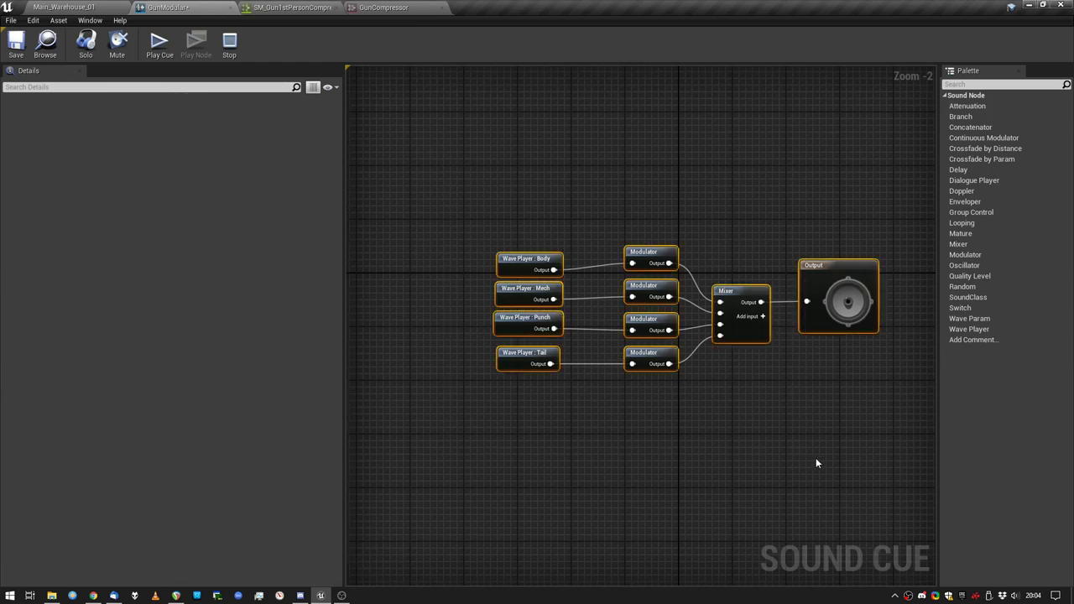
pyautogui.click(816, 458)
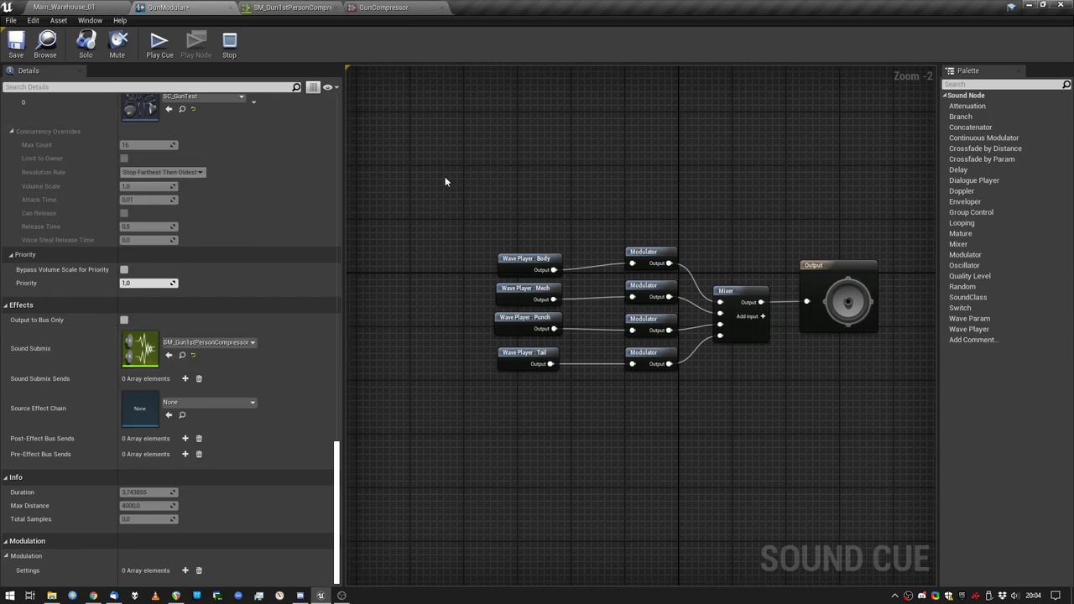
pyautogui.moveTo(444, 175); pyautogui.dragTo(859, 449)
pyautogui.click(757, 395)
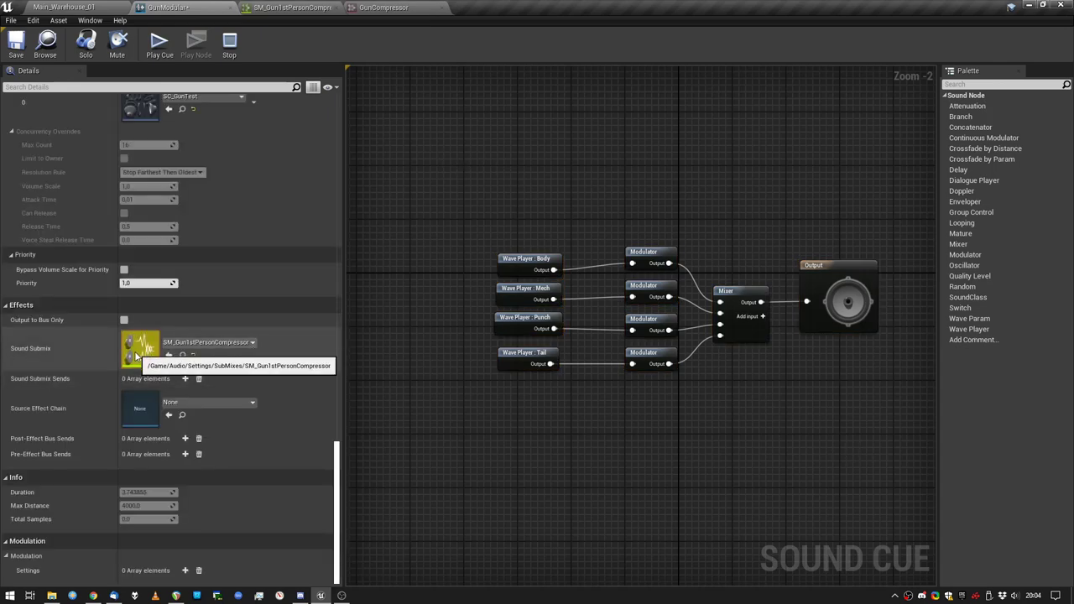
pyautogui.click(286, 7)
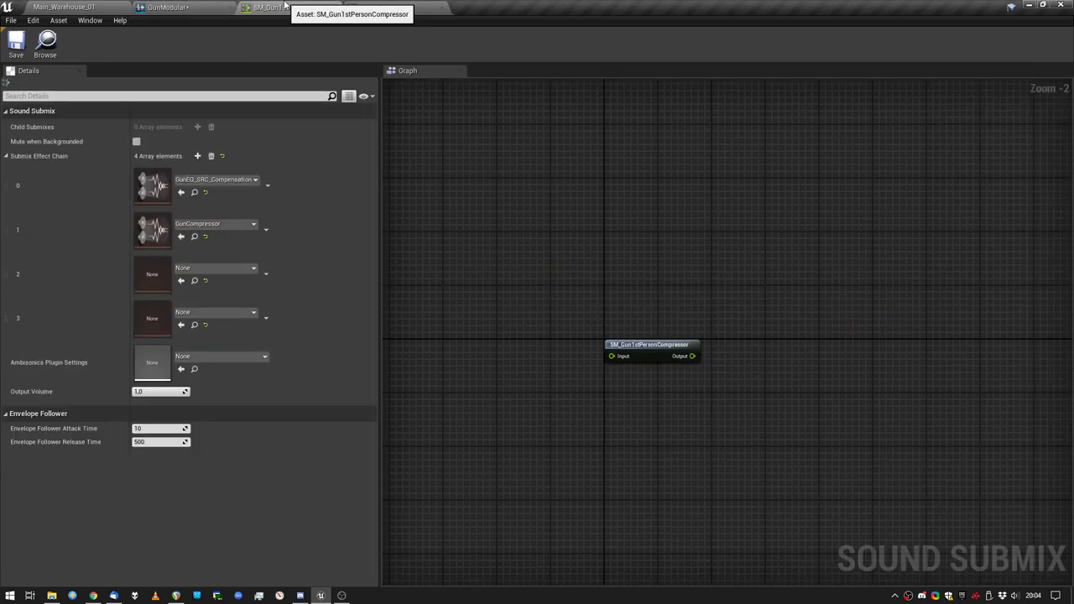
# - Review the GunModular cue's nodes and its assigned SM_Gun1stPersonCompressor submix, and return to the Main_Warehouse_01 level
pyautogui.click(198, 6)
pyautogui.moveTo(396, 209); pyautogui.dragTo(761, 429)
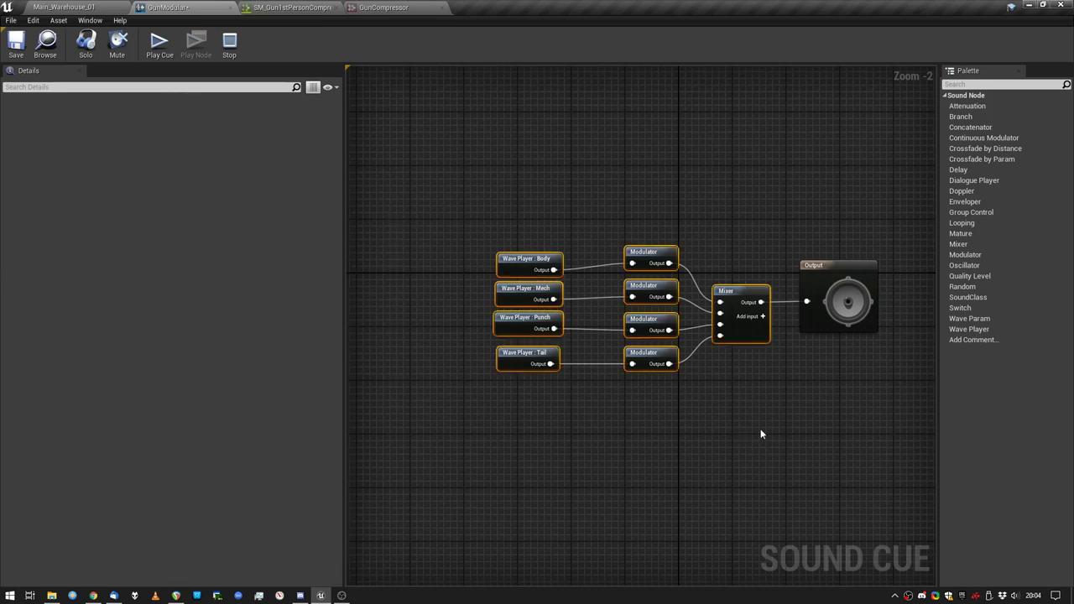
pyautogui.click(761, 428)
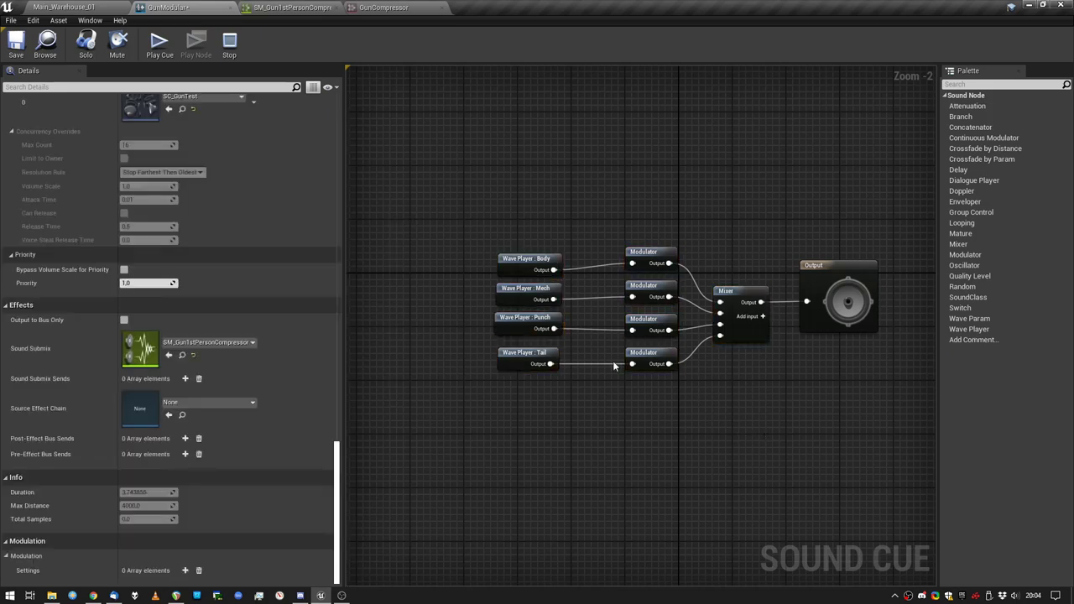
pyautogui.doubleClick(139, 347)
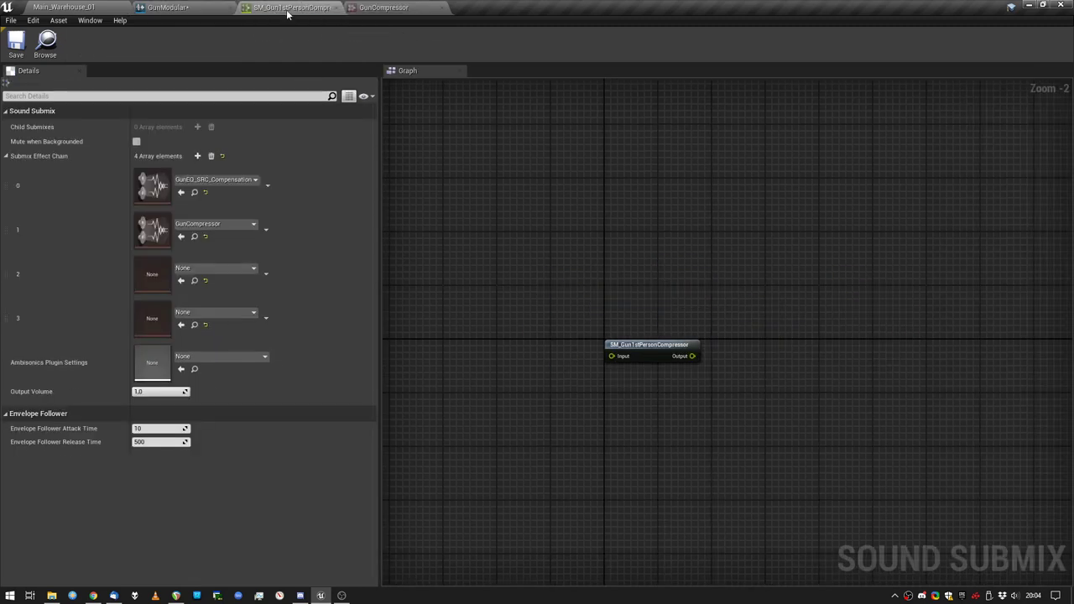
pyautogui.click(192, 7)
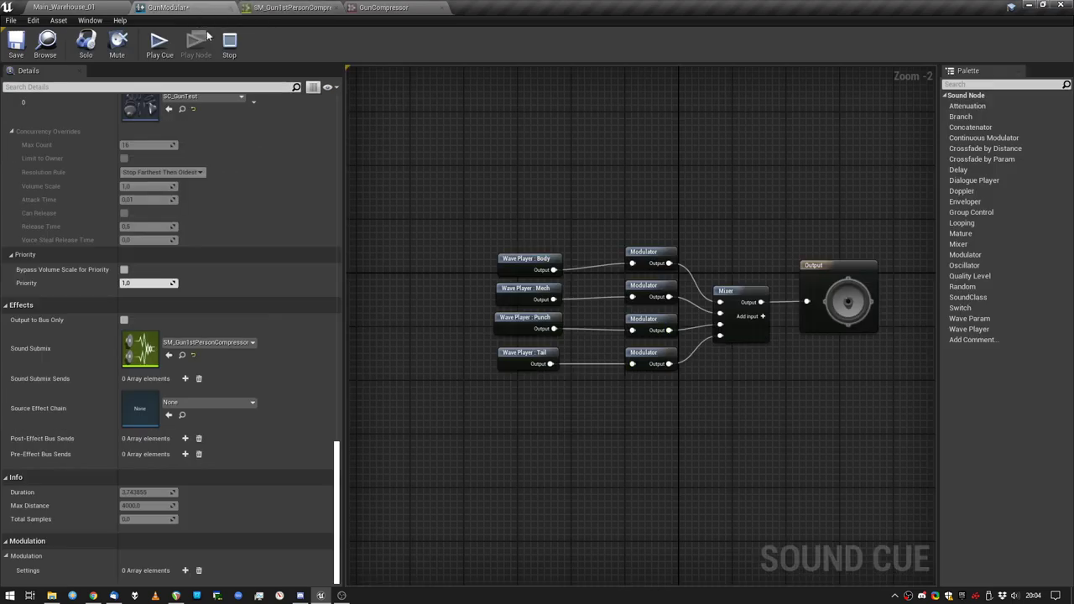
pyautogui.click(292, 7)
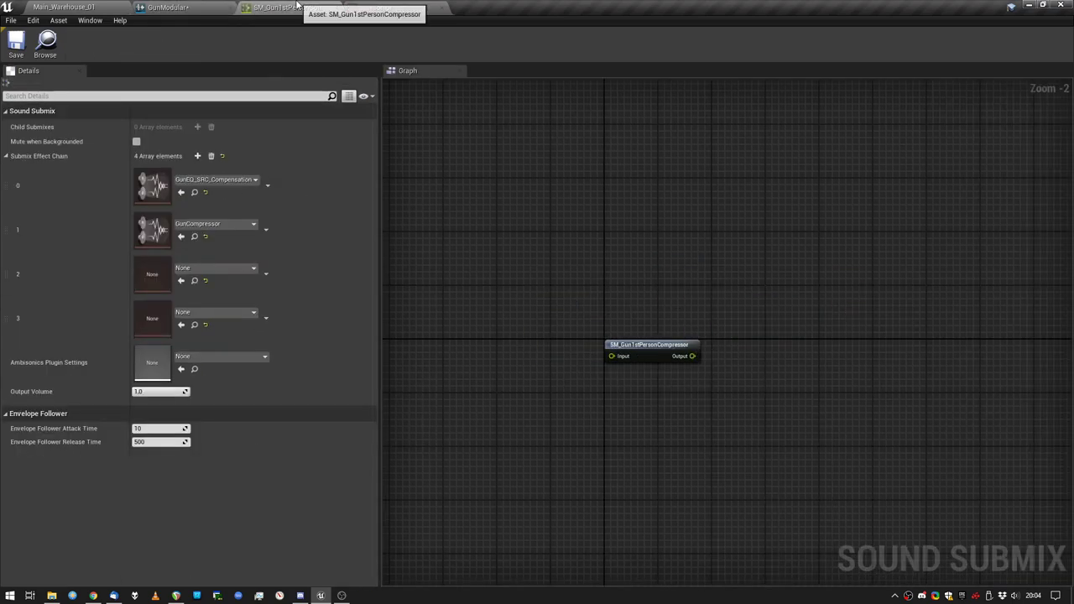
pyautogui.moveTo(692, 356); pyautogui.dragTo(789, 252)
pyautogui.click(866, 157)
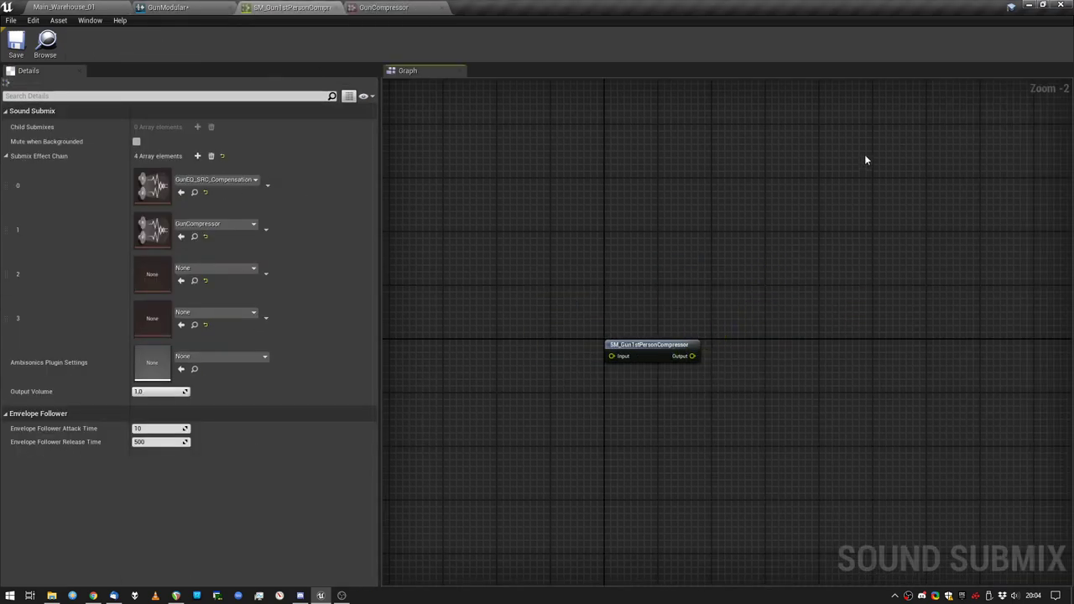
pyautogui.click(67, 7)
pyautogui.moveTo(533, 195); pyautogui.dragTo(494, 156, button='right')
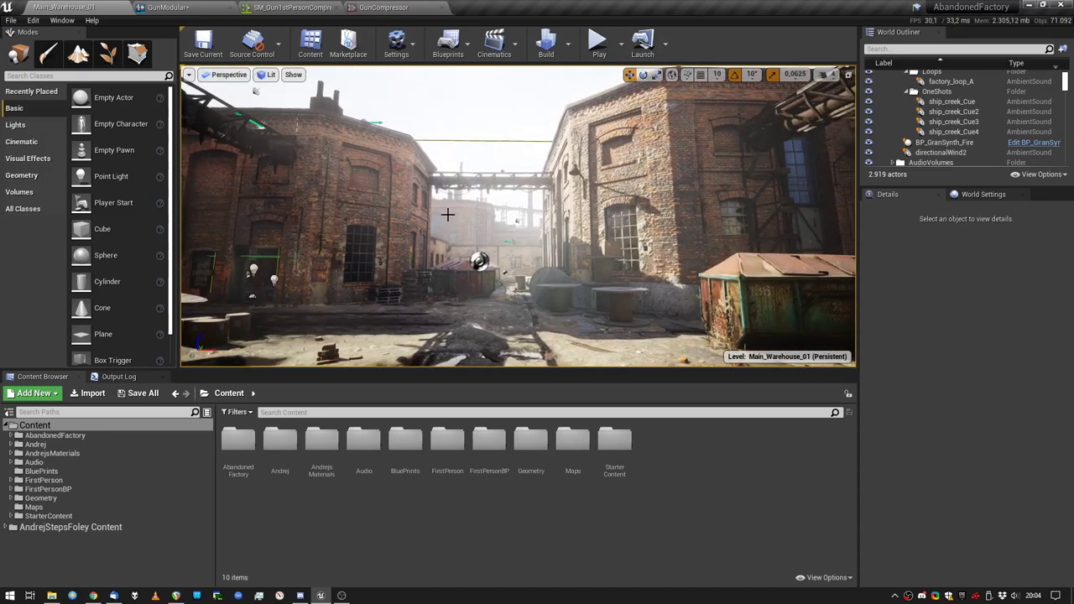
# - Switch to REAPER, compare the waveforms of the two takes, and briefly play 01_UnrealEngineOutput_007 from the start of its first burst
pyautogui.click(176, 596)
pyautogui.scroll(-5, 376, 257)
pyautogui.moveTo(377, 257); pyautogui.dragTo(675, 82, button='middle')
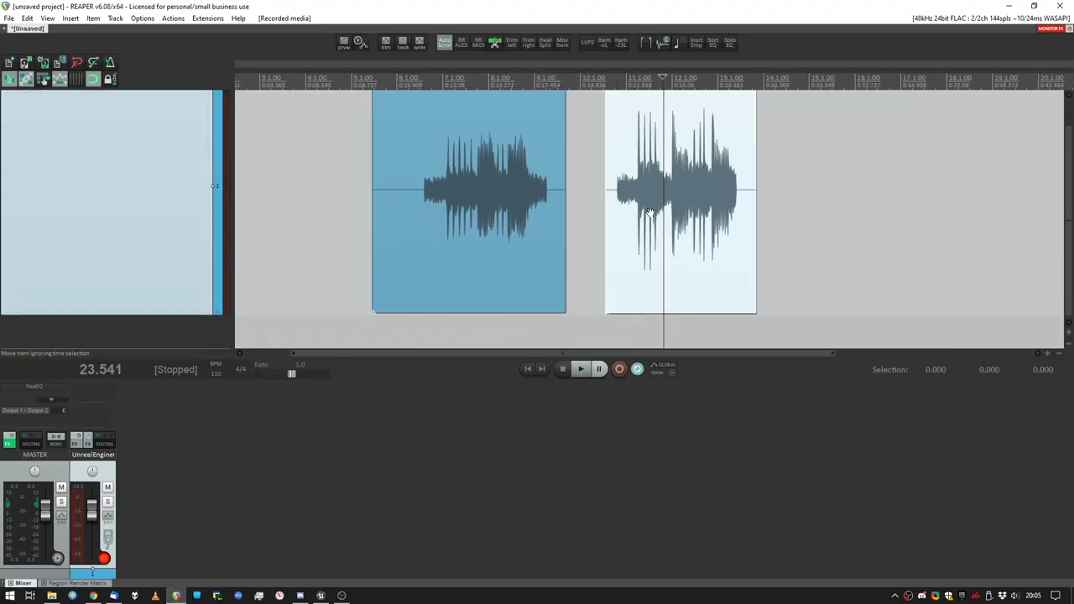
pyautogui.scroll(4, 443, 245)
pyautogui.moveTo(616, 188); pyautogui.dragTo(561, 213, button='middle')
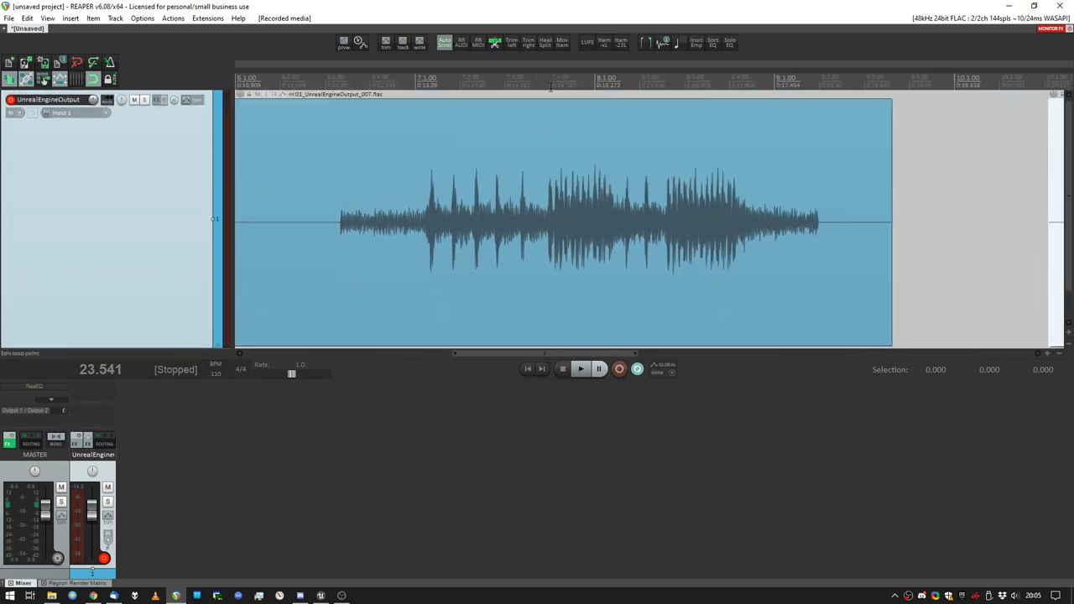
pyautogui.click(546, 87)
pyautogui.press('space')
pyautogui.press('space')
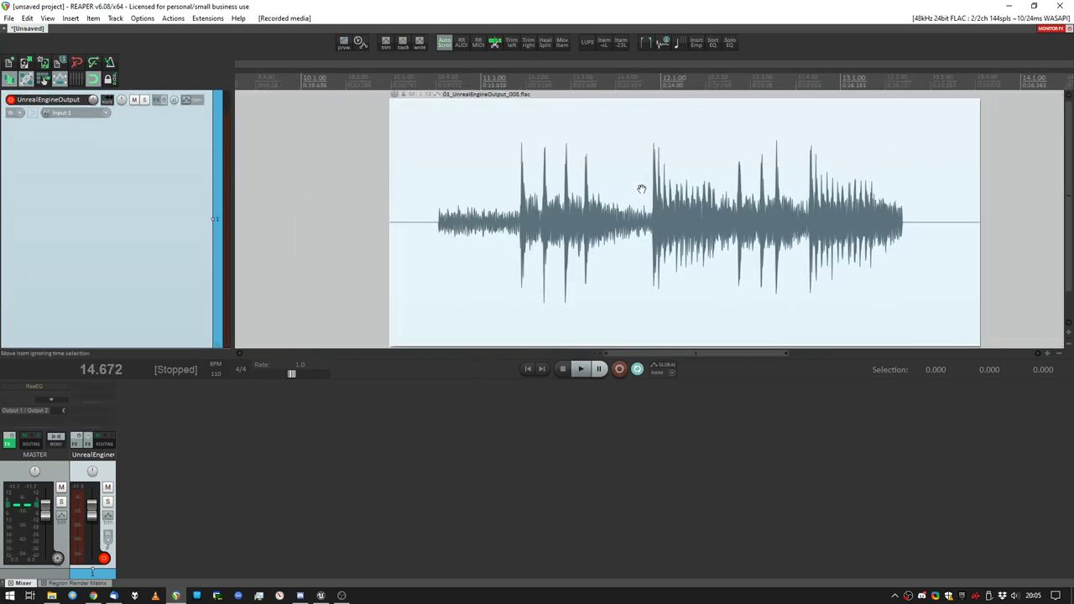
# - Briefly play 01_UnrealEngineOutput_008 from the gap between its opening single shots and first burst, and examine its full waveform
pyautogui.scroll(3, 637, 168)
pyautogui.click(586, 81)
pyautogui.click(505, 82)
pyautogui.press('space')
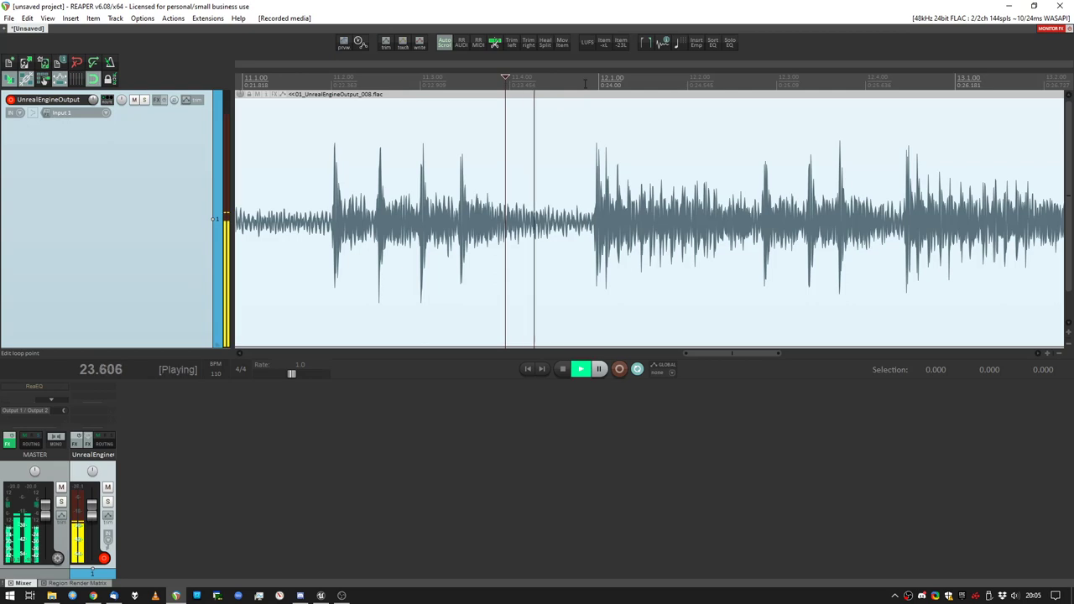
pyautogui.press('space')
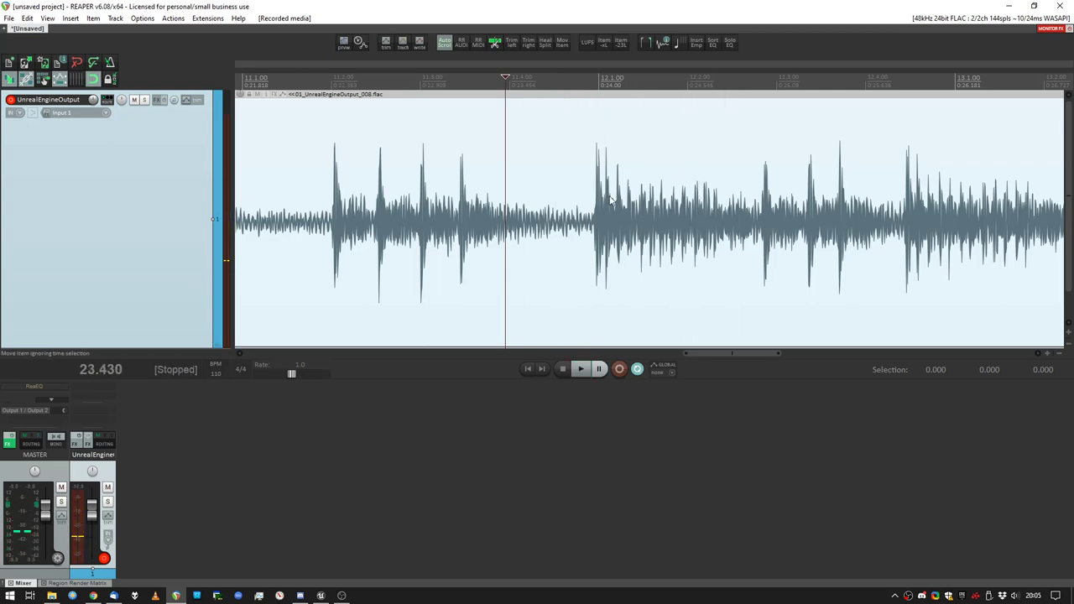
pyautogui.scroll(-2, 591, 214)
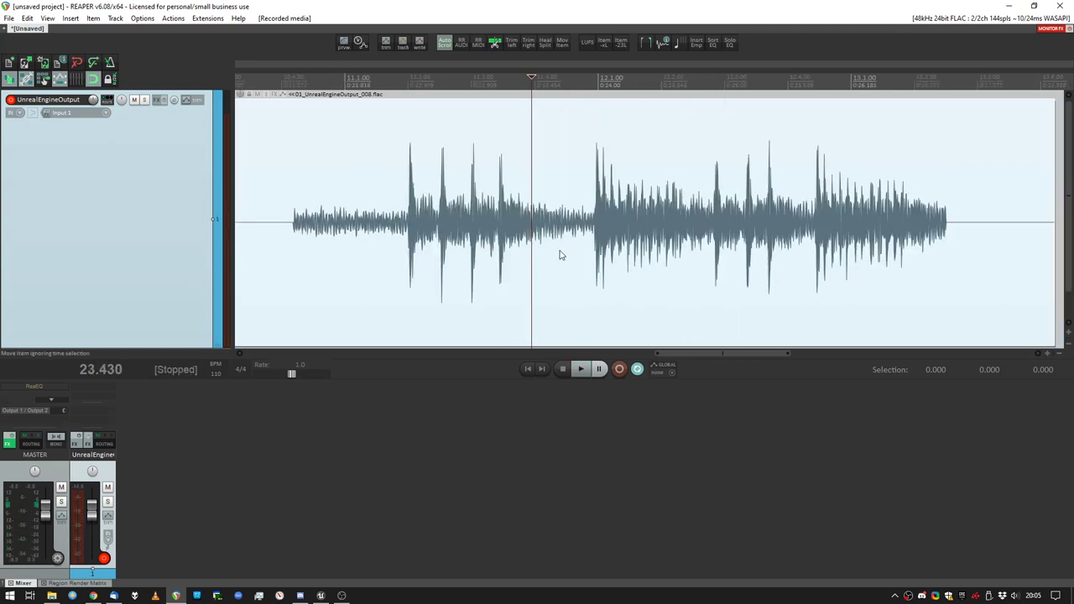
# - Switch to Unreal Editor, view the GunCompressor preset, and look around the Main_Warehouse_01 level
pyautogui.click(320, 596)
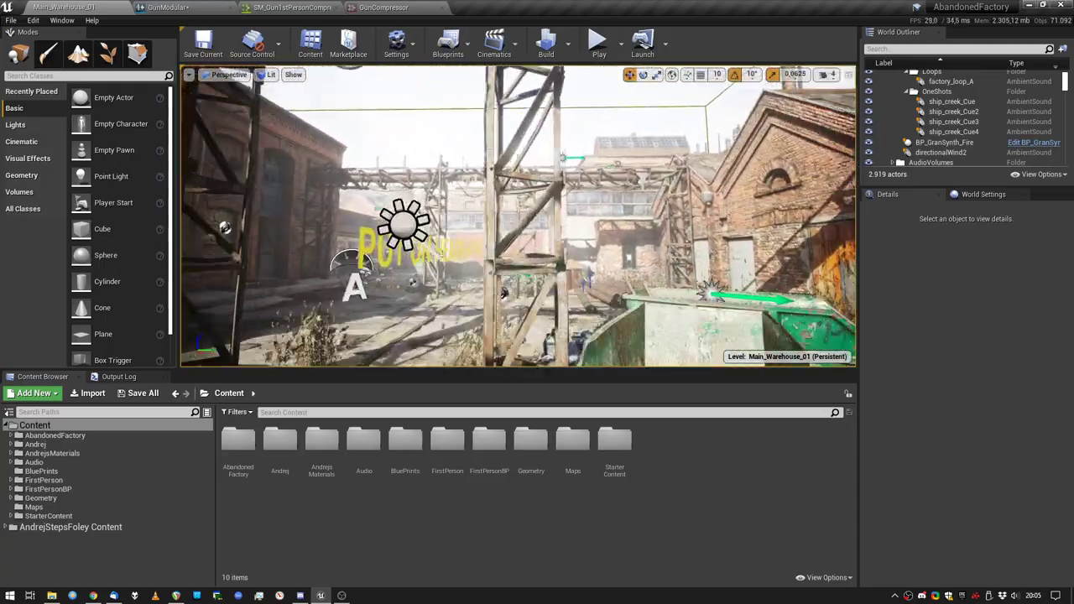
pyautogui.moveTo(519, 217); pyautogui.dragTo(253, 218, button='right')
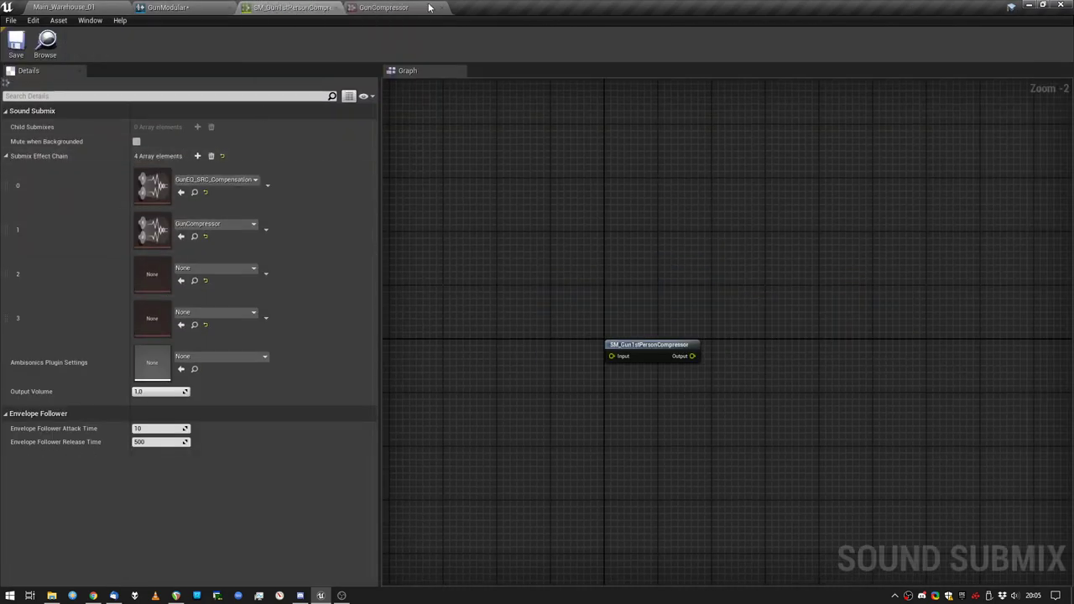
pyautogui.click(411, 7)
pyautogui.click(76, 6)
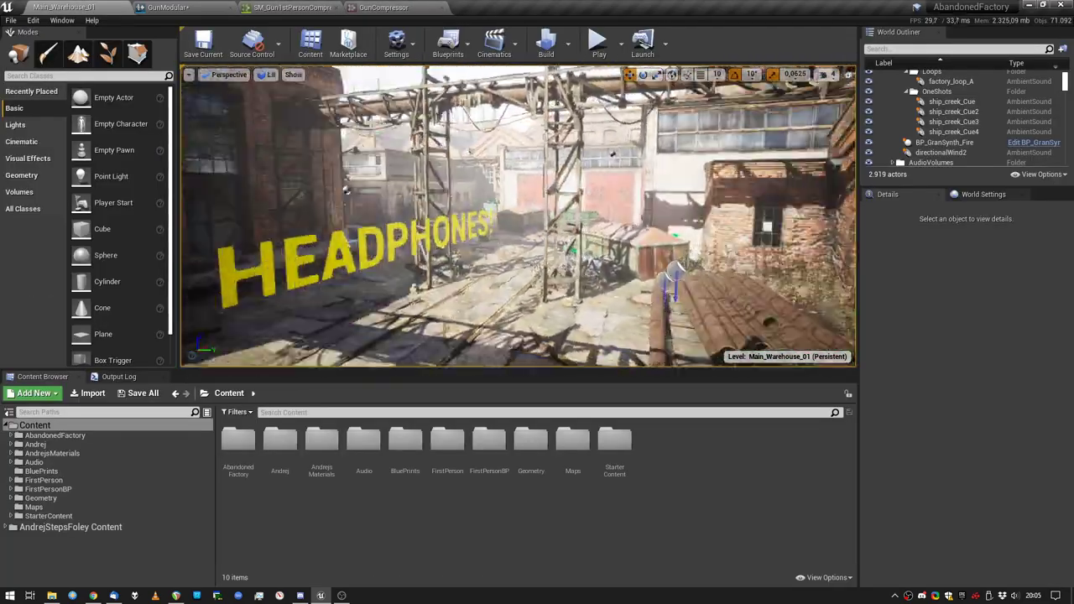
pyautogui.press('w')
pyautogui.moveTo(554, 215); pyautogui.dragTo(352, 198, button='right')
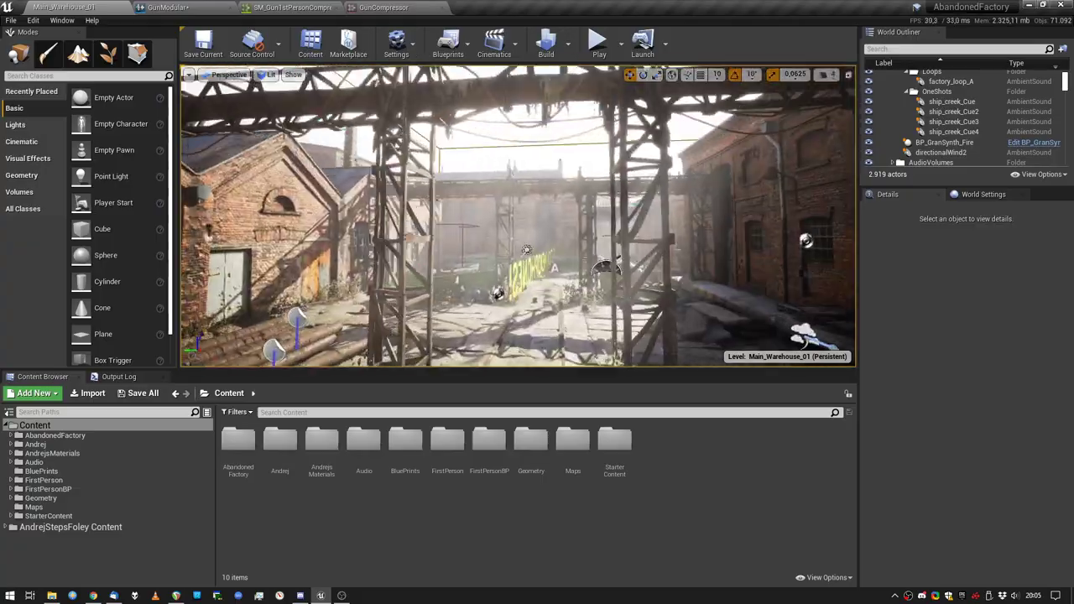